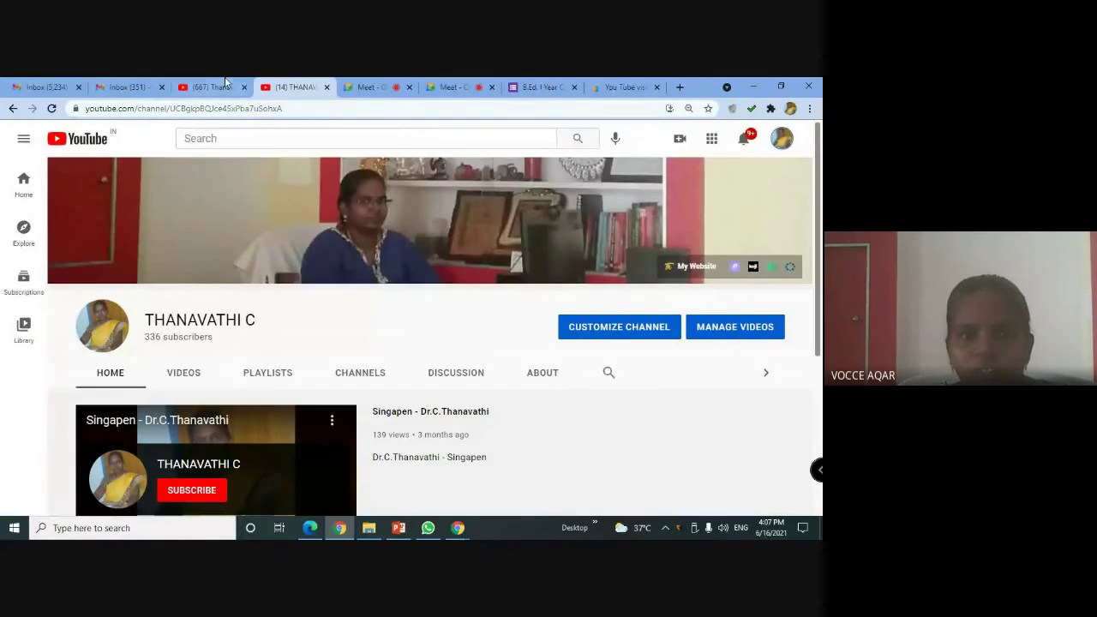
Step: Open the video upload dialog for the new channel that has no subscribers and get past the YouTube Studio introduction
key(ctrl+shift+Tab)
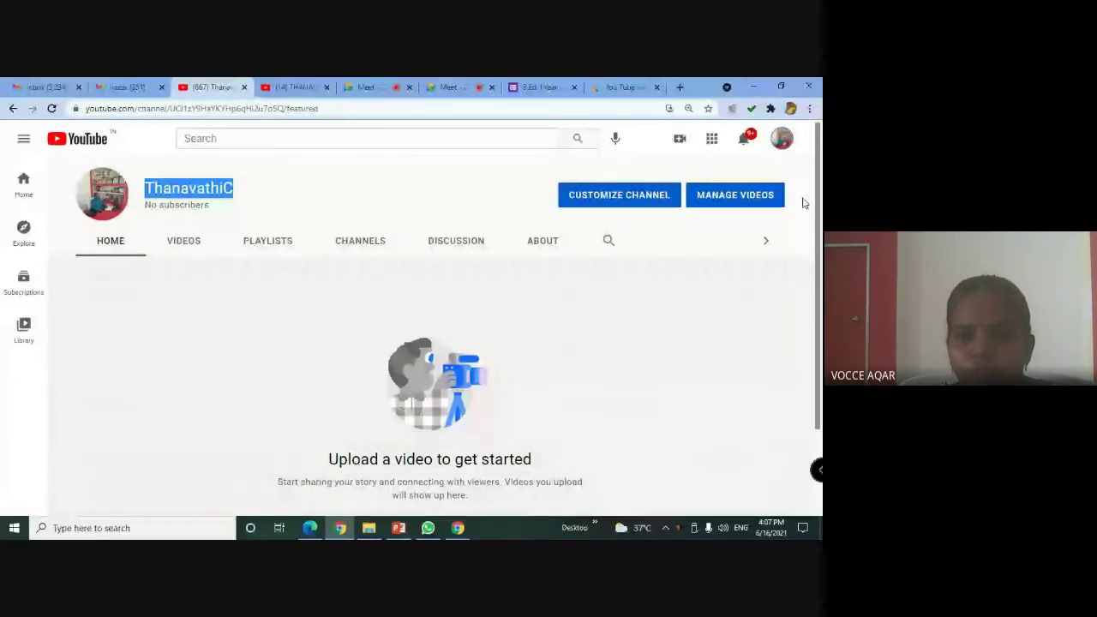
click(680, 143)
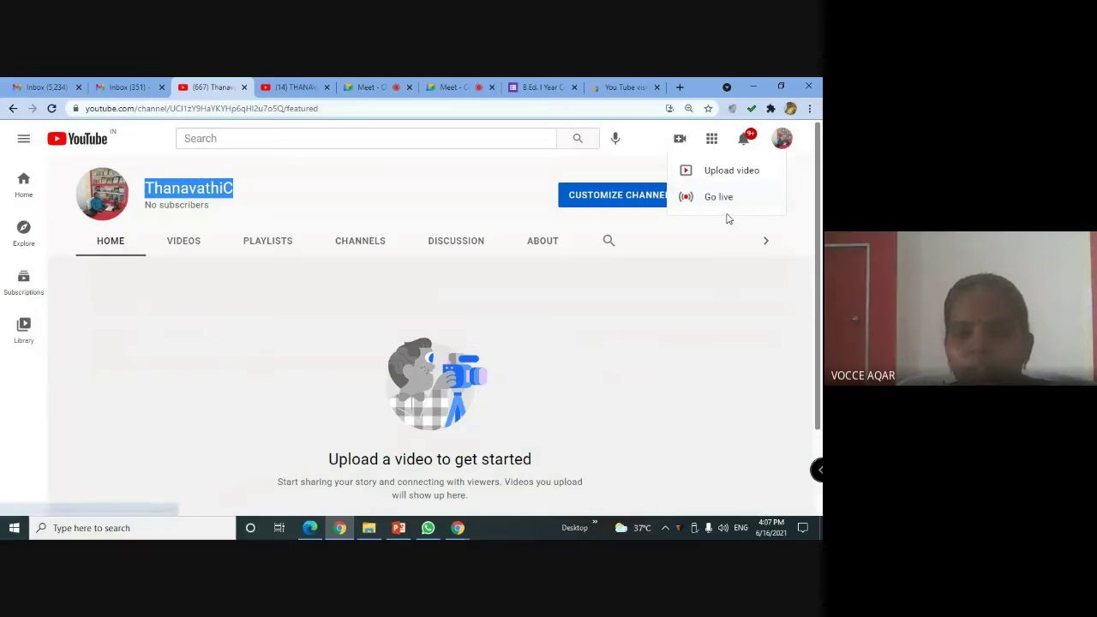
click(732, 171)
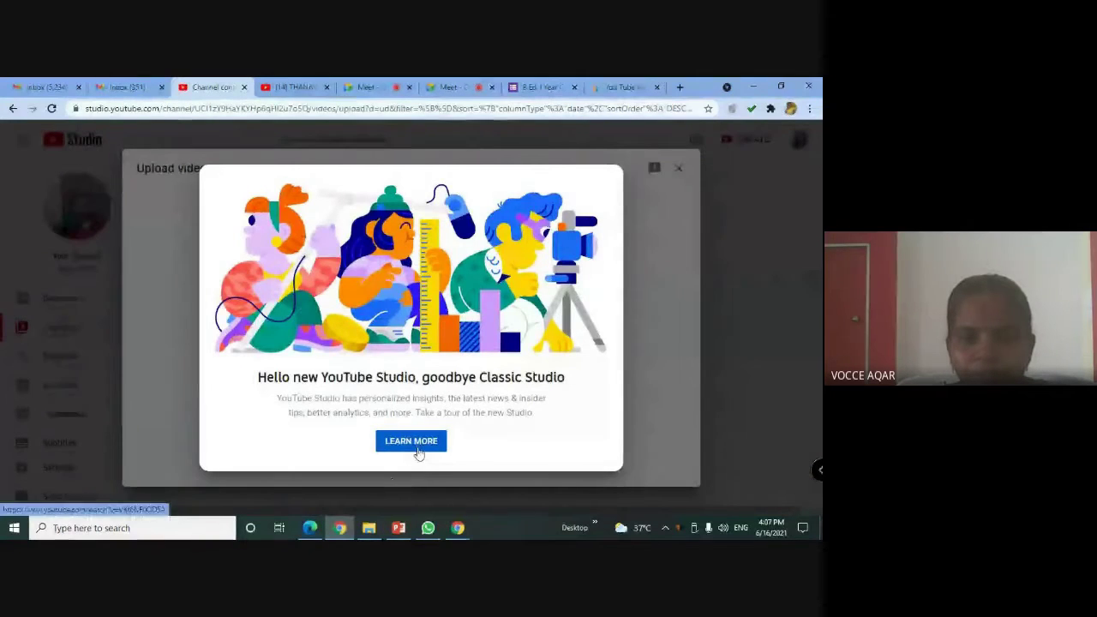
click(419, 451)
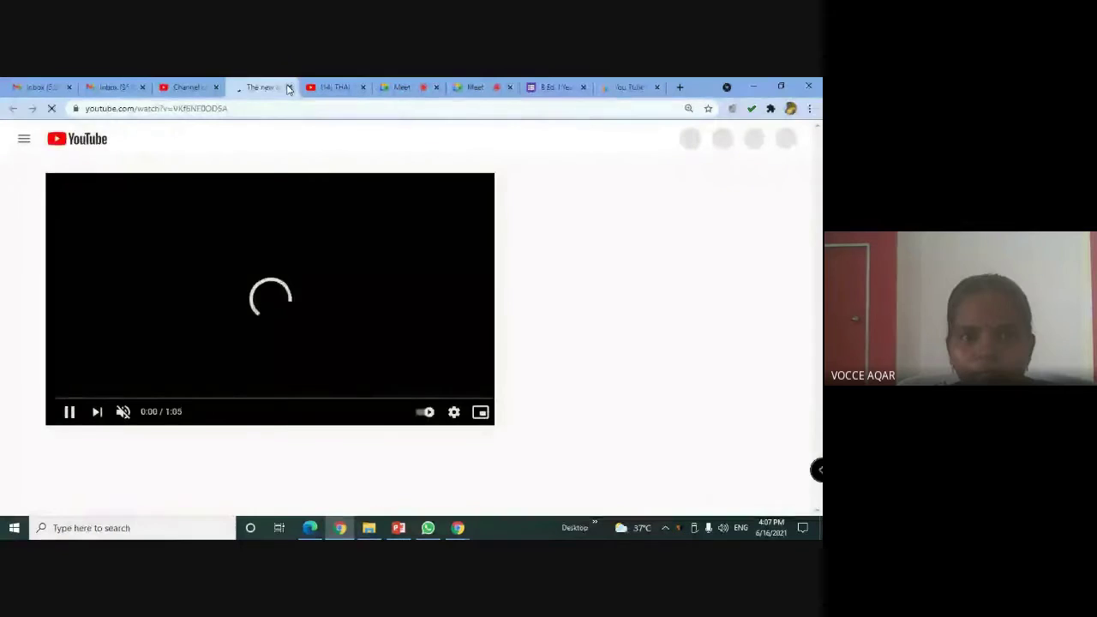
click(289, 86)
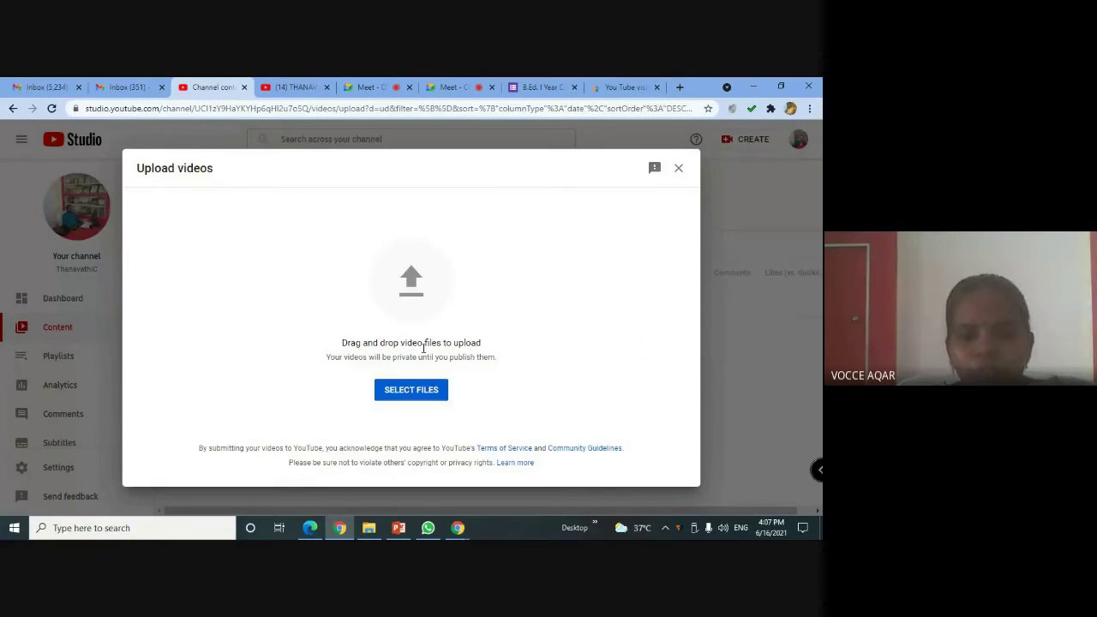
Step: Select the Demo Video file from the Desktop folder and start uploading it
click(427, 391)
click(98, 269)
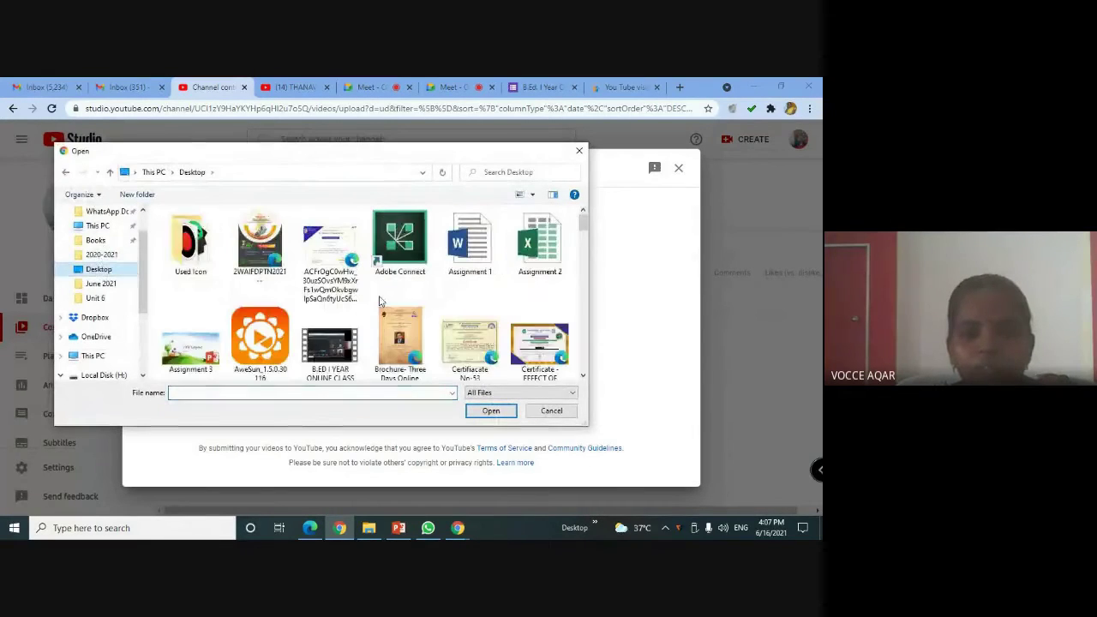
scroll(381, 300, down, 5)
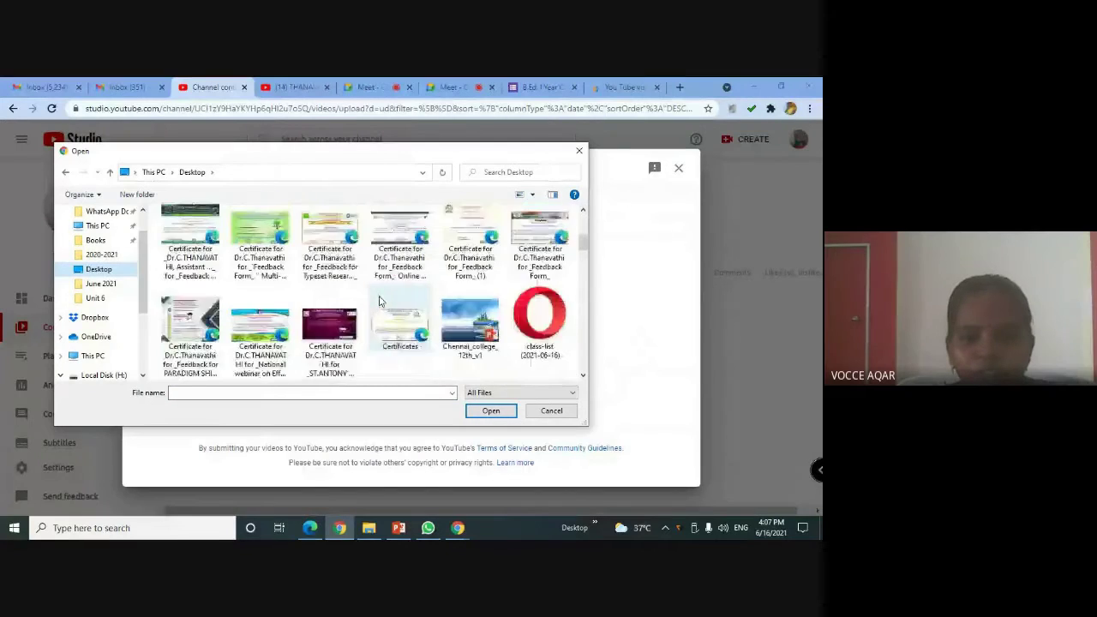
scroll(381, 300, down, 3)
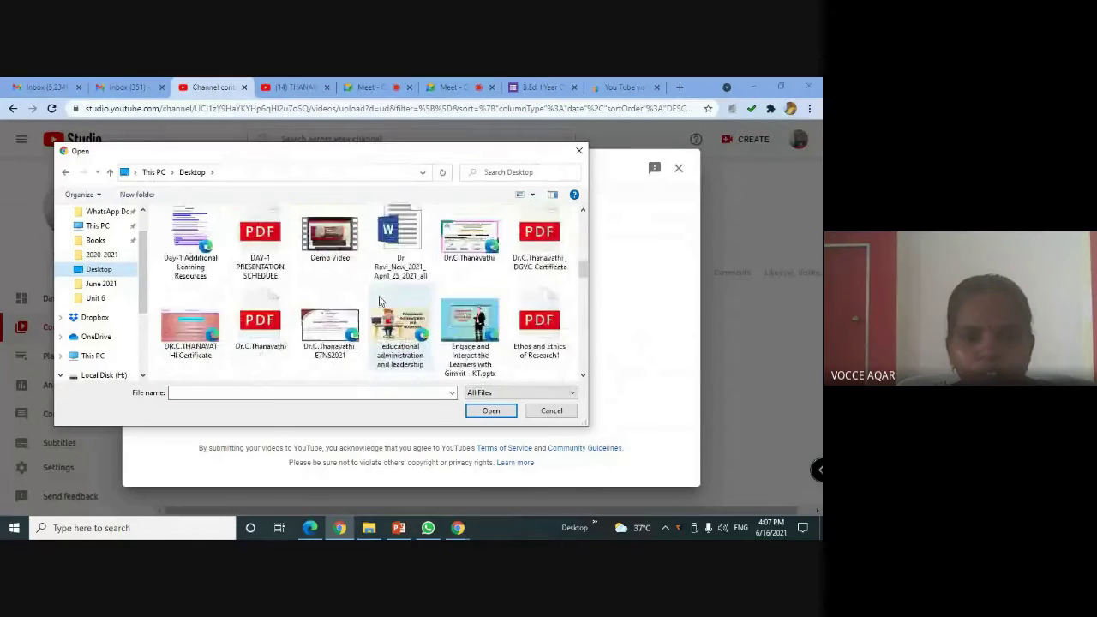
click(340, 244)
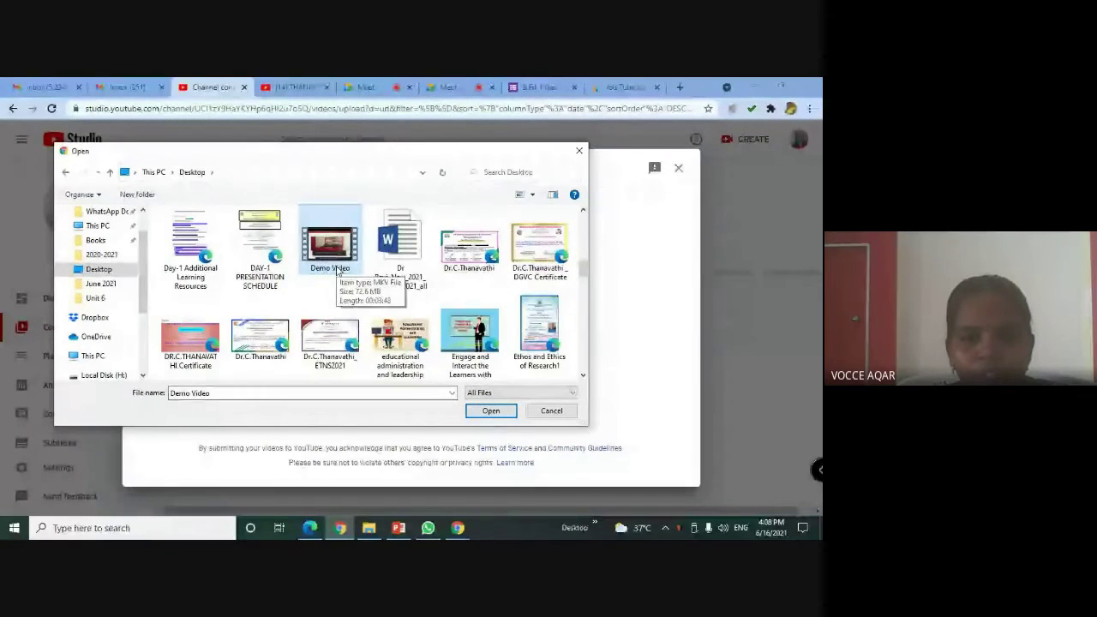
click(491, 411)
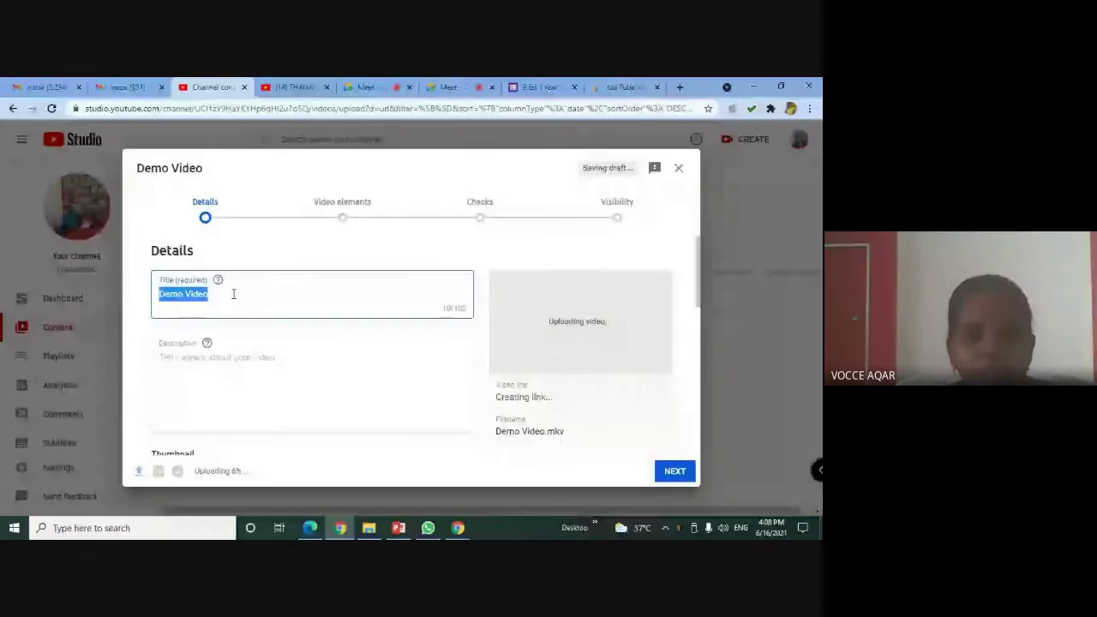
Step: Extend the video title "Demo Video" with a slash followed by the presenter's title and name
click(233, 294)
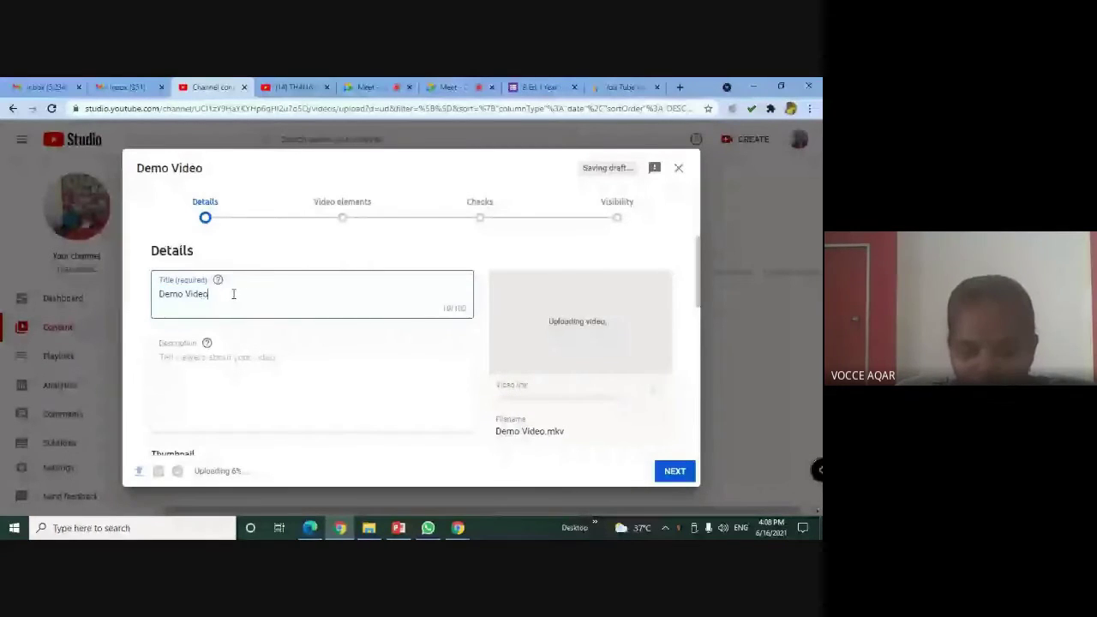
text(/Dr)
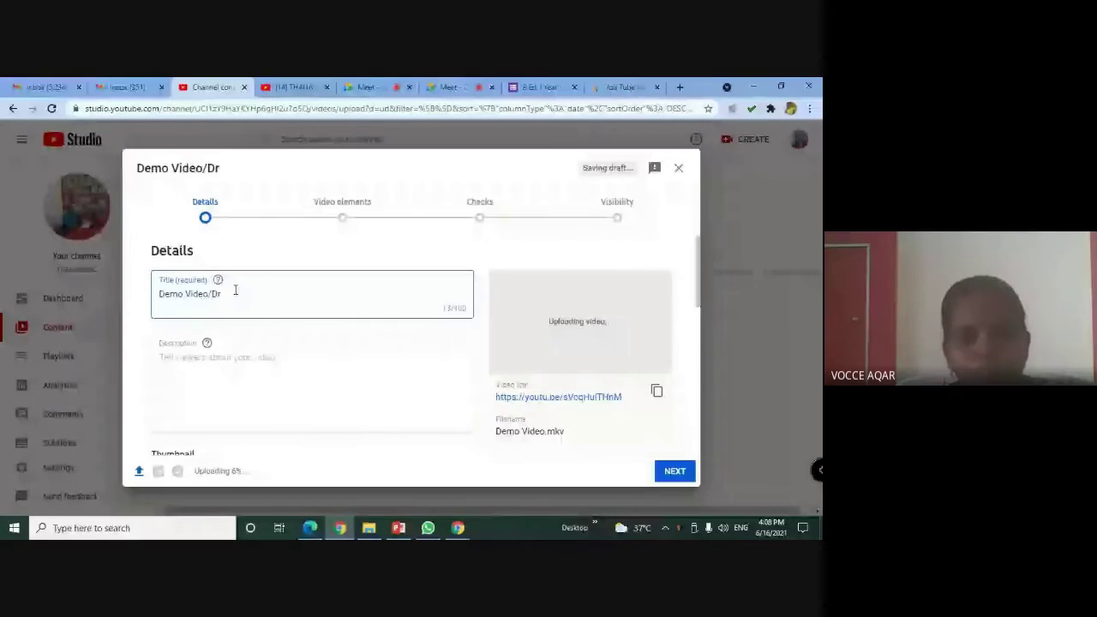
text(.C.Thanavathi)
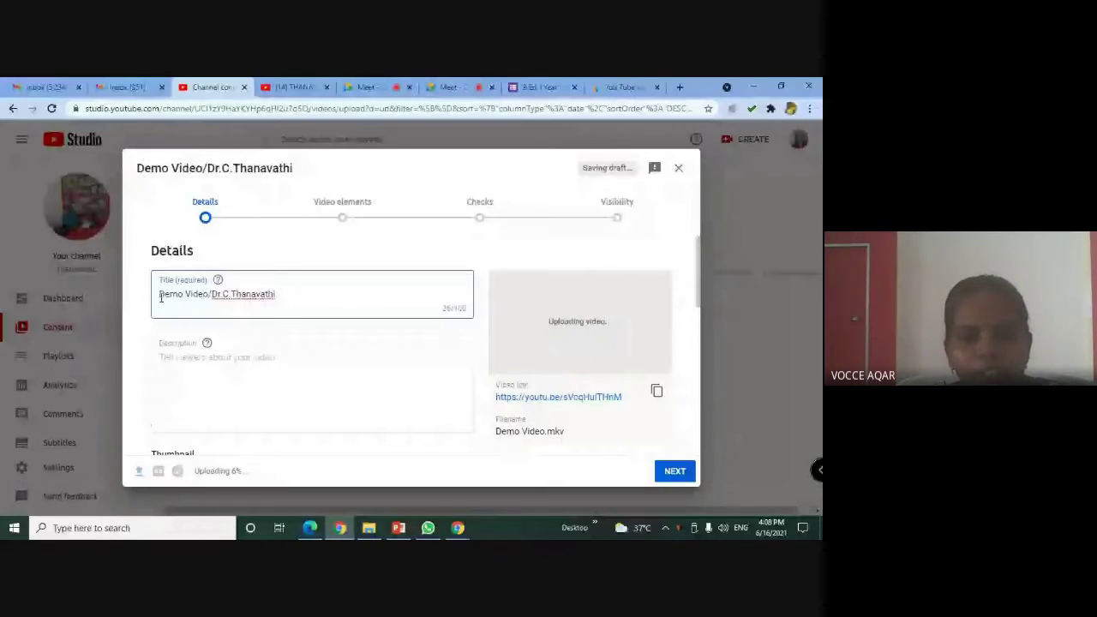
Step: Copy the full video title into the description and add "on 16.06.2021" after it
drag(161, 296, 326, 296)
key(ctrl+c)
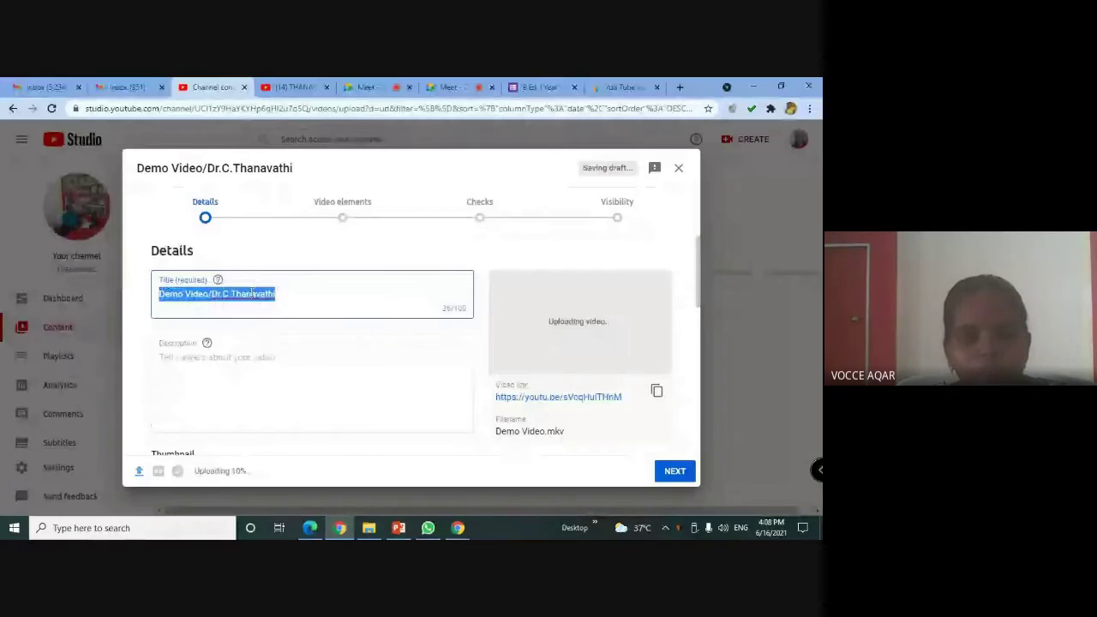
click(224, 356)
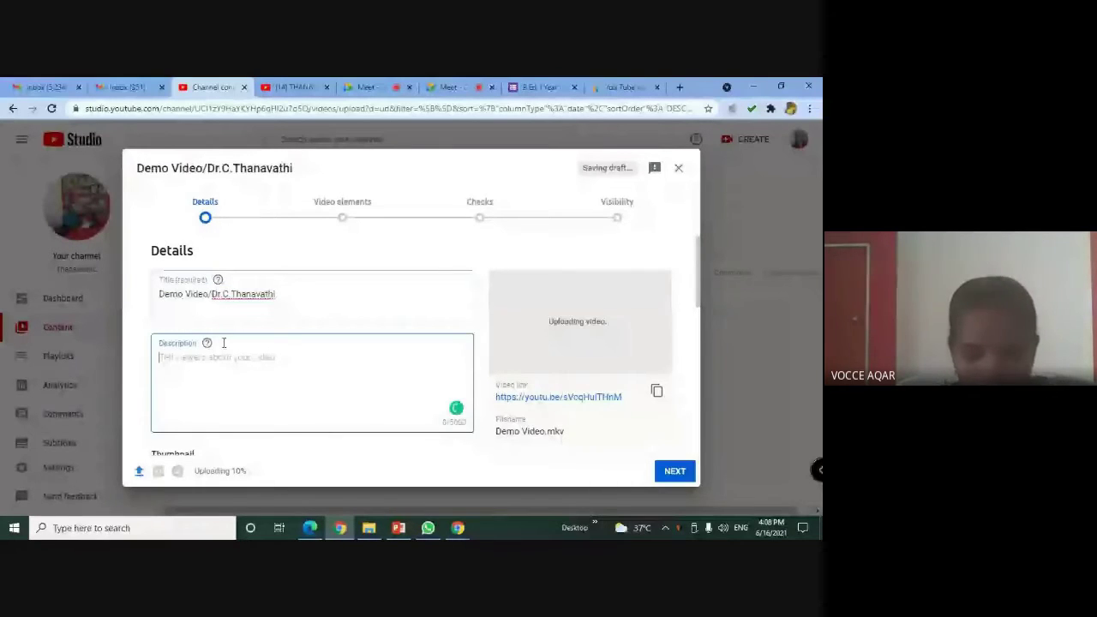
key(ctrl+v)
text(on 1)
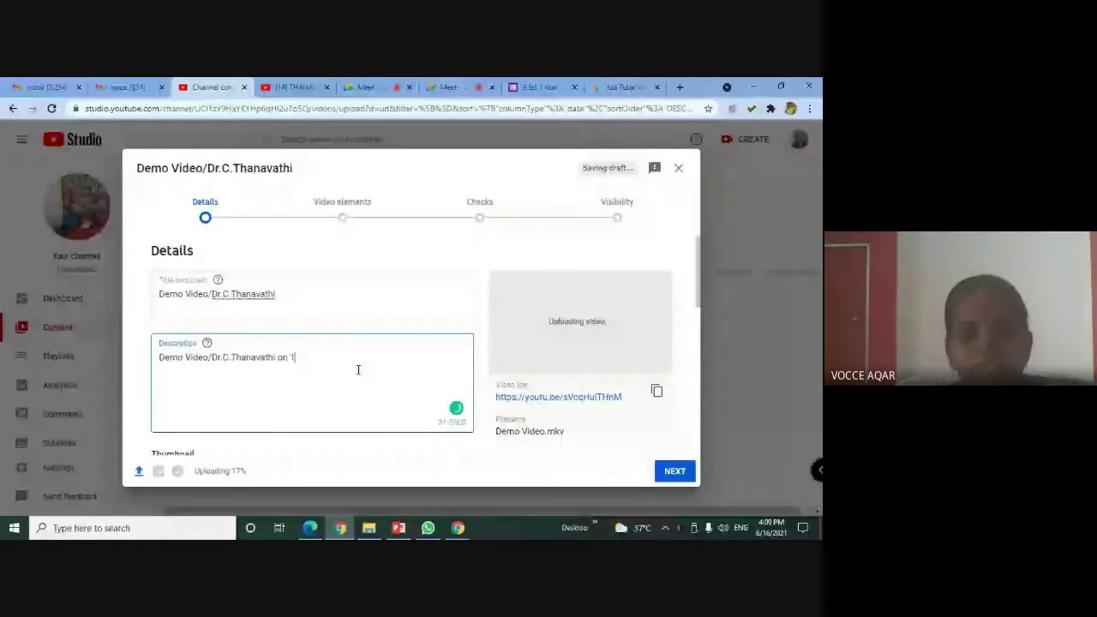
text(6.06.2021)
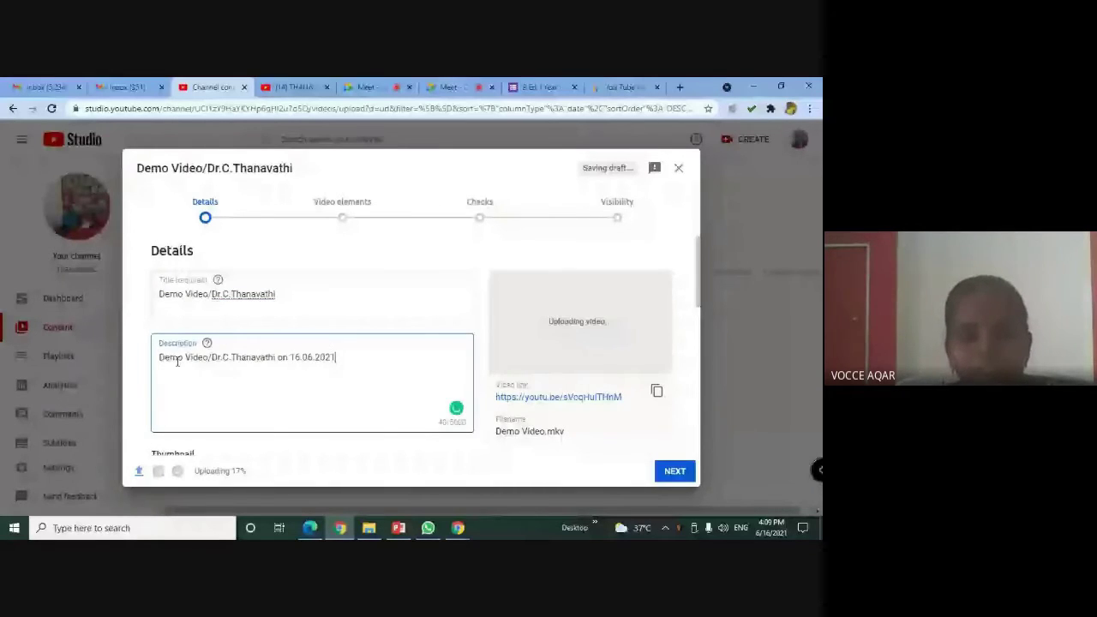
drag(164, 359, 358, 374)
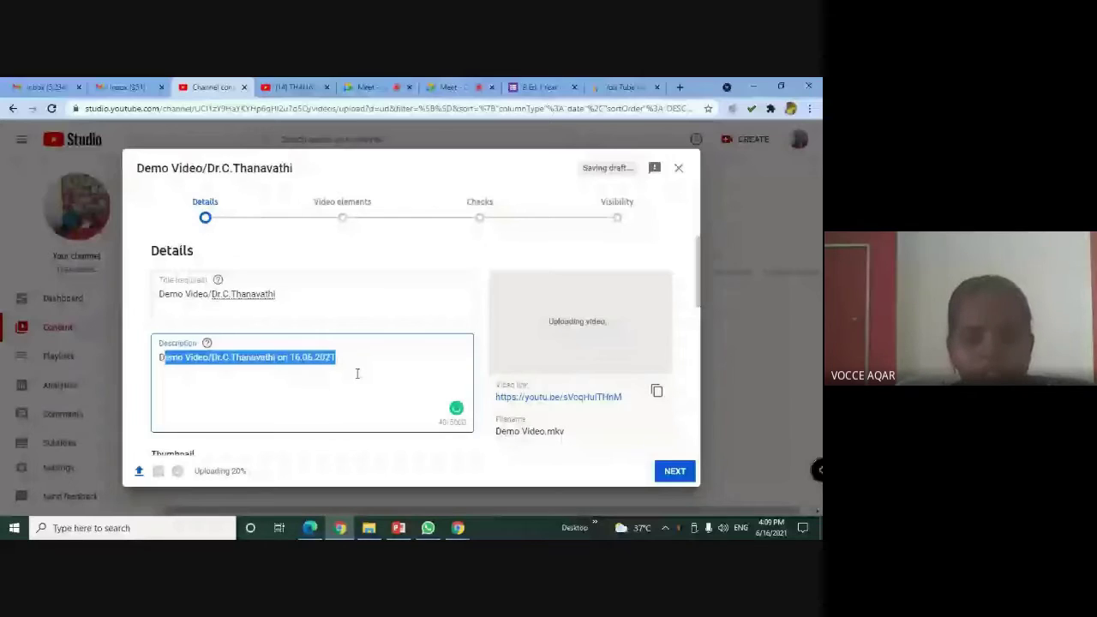
click(265, 361)
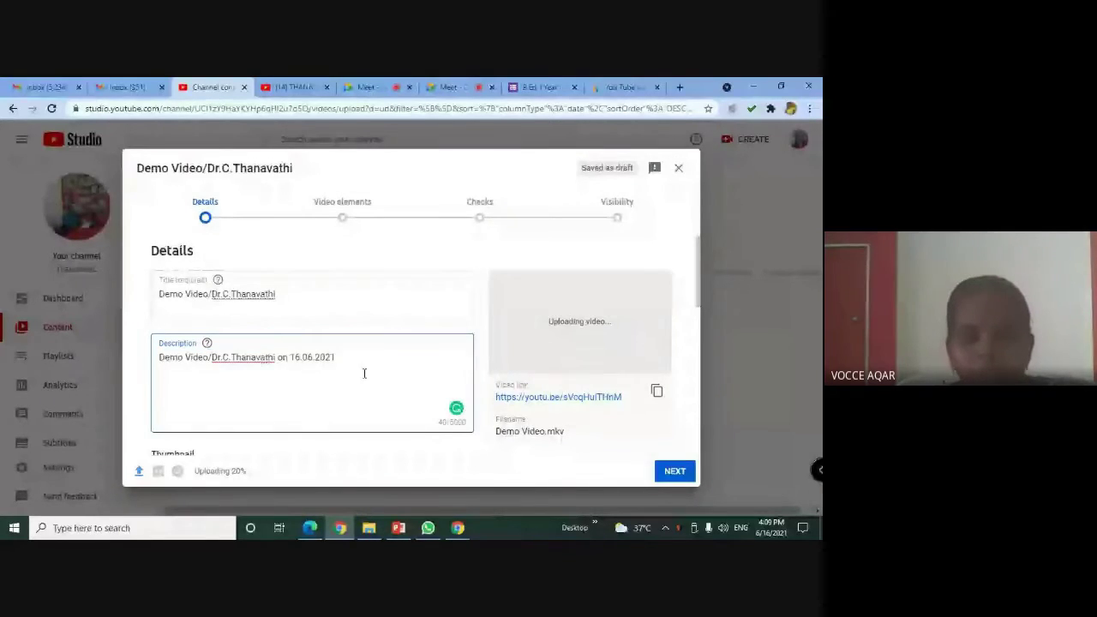
Step: Check the thumbnail and playlist options and mark the video as not made for kids
scroll(240, 369, down, 2)
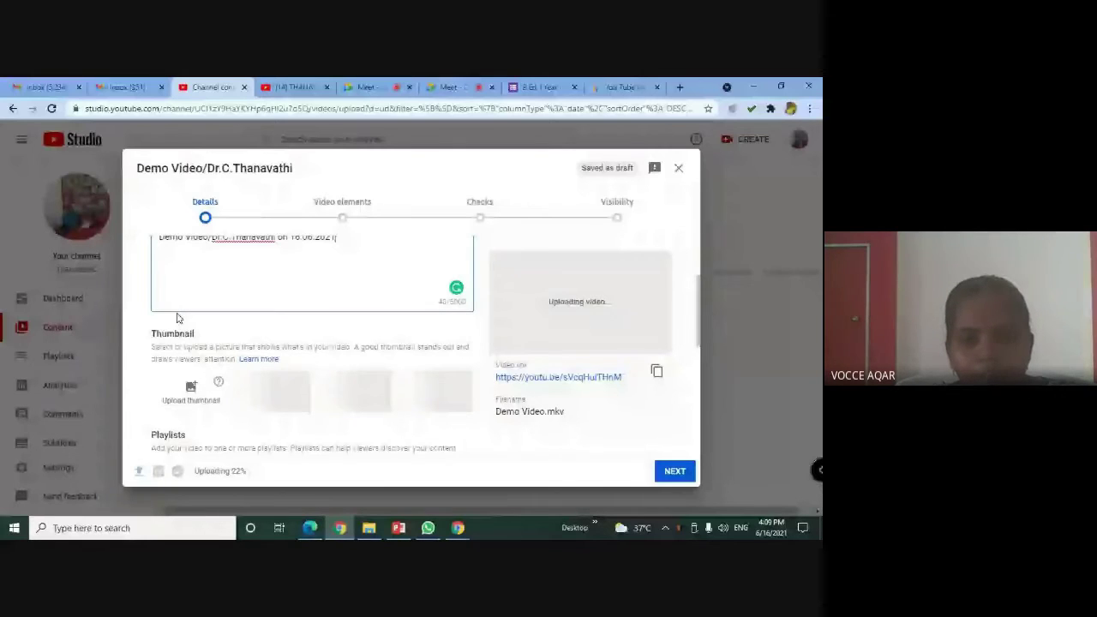
scroll(293, 380, down, 1)
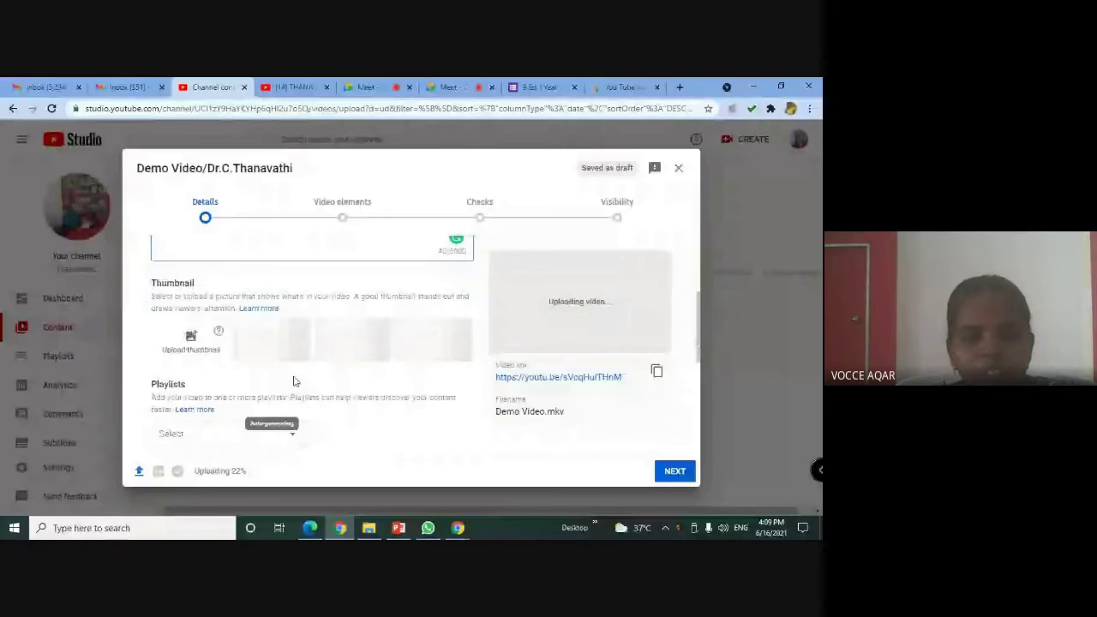
scroll(293, 381, down, 1)
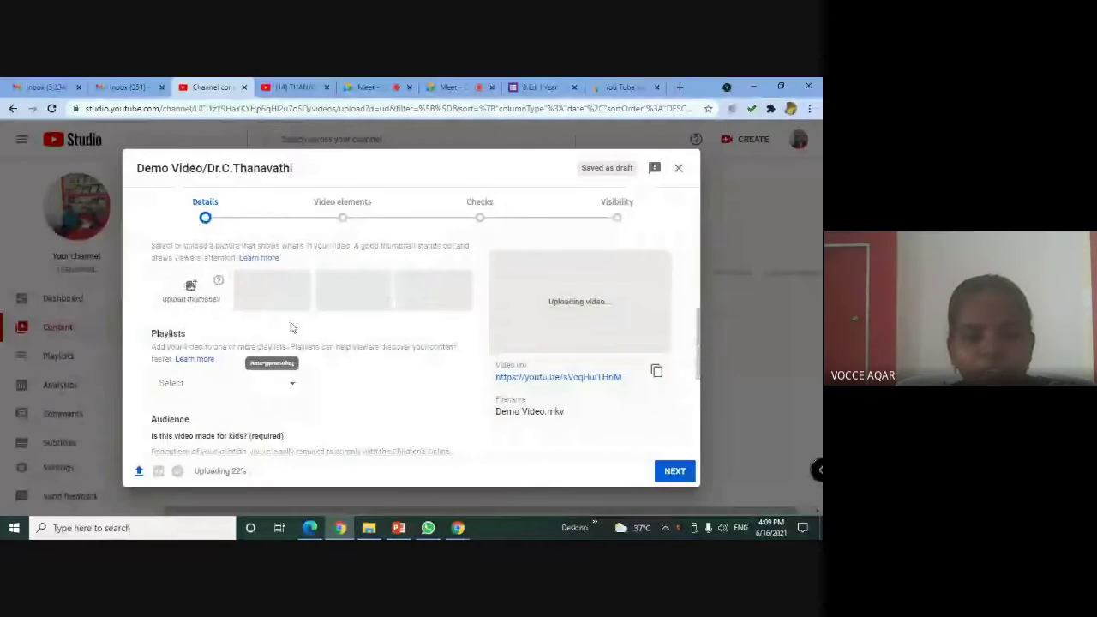
click(273, 382)
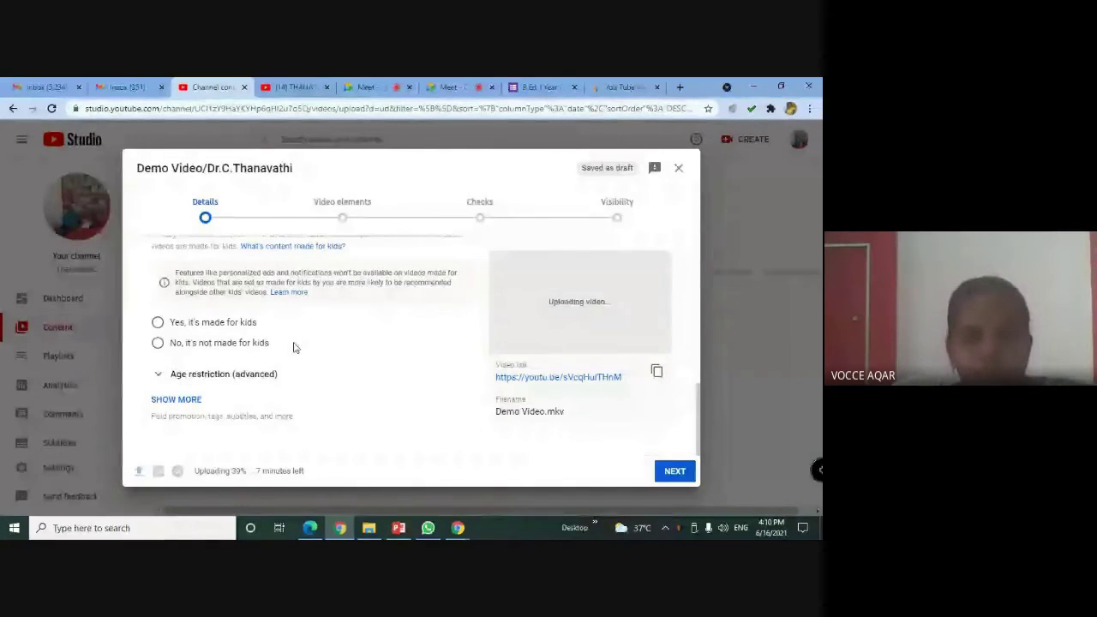
click(162, 345)
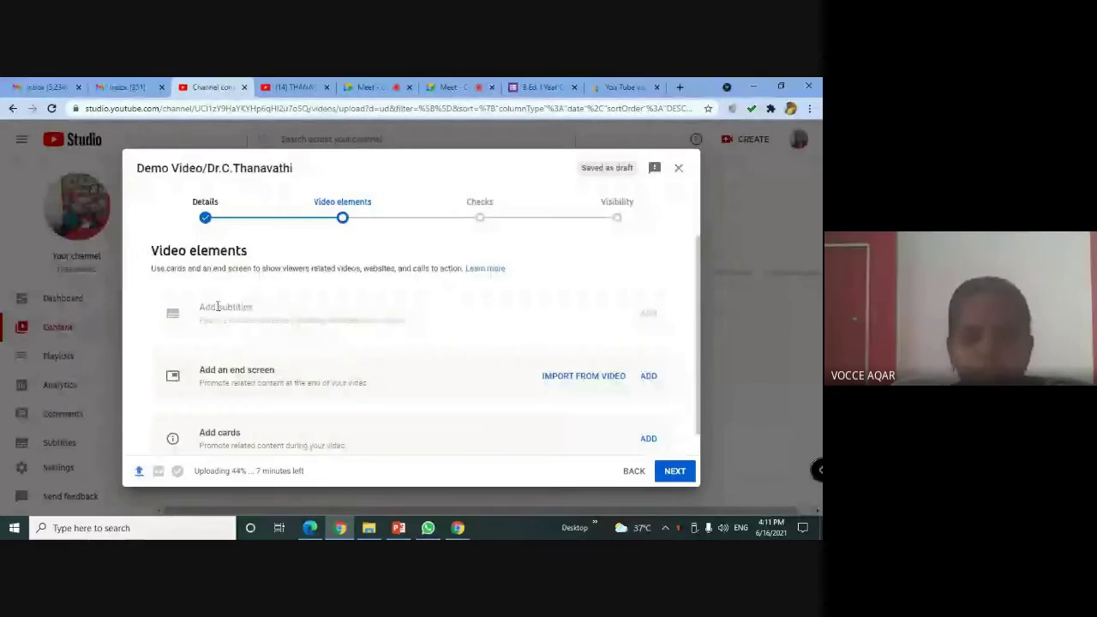
Step: Continue past the video elements without adding any and dismiss both introductory tips at the Checks stage
scroll(217, 343, down, 2)
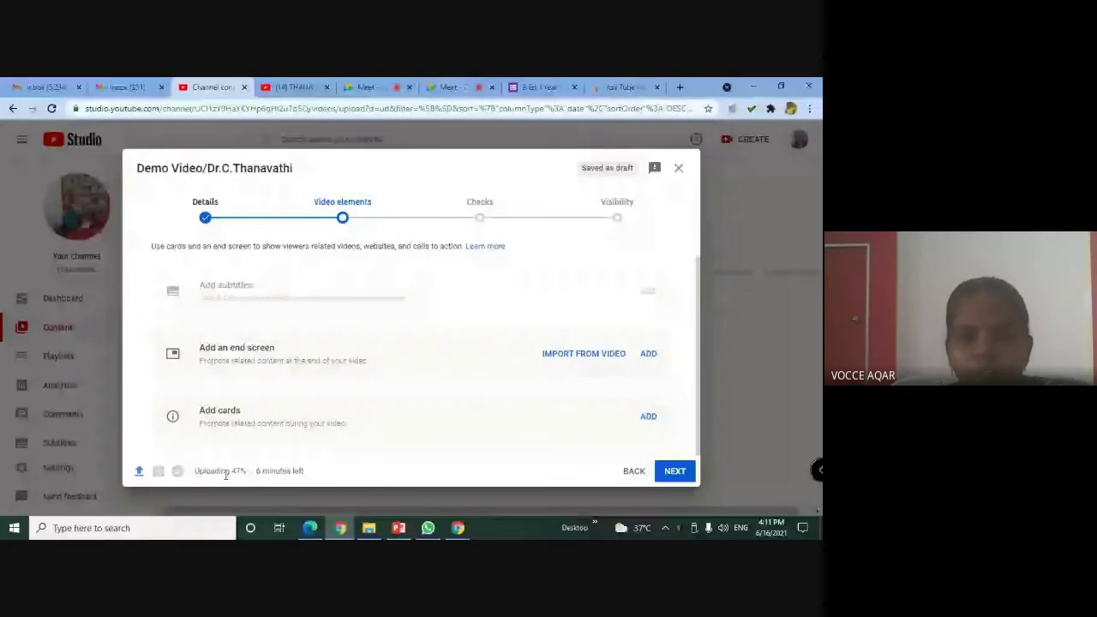
click(677, 472)
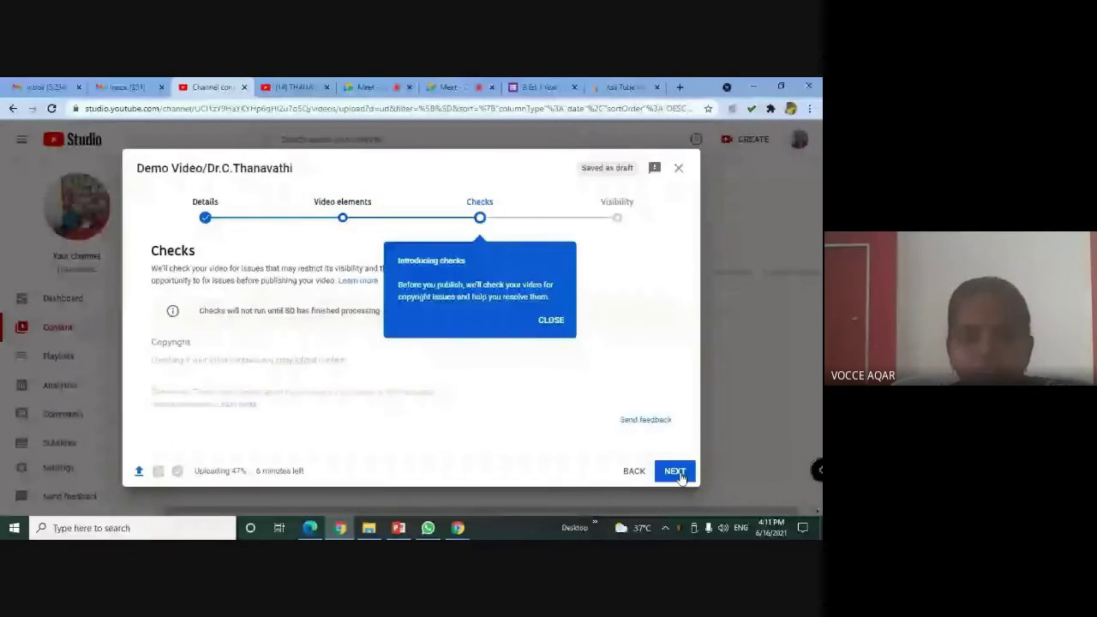
click(549, 320)
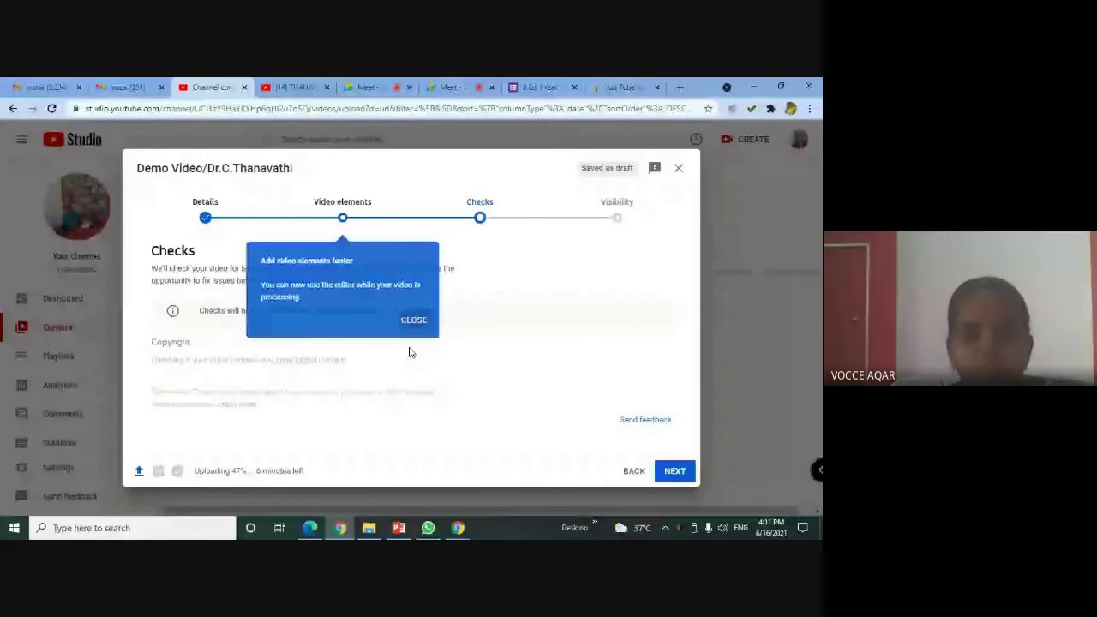
click(413, 320)
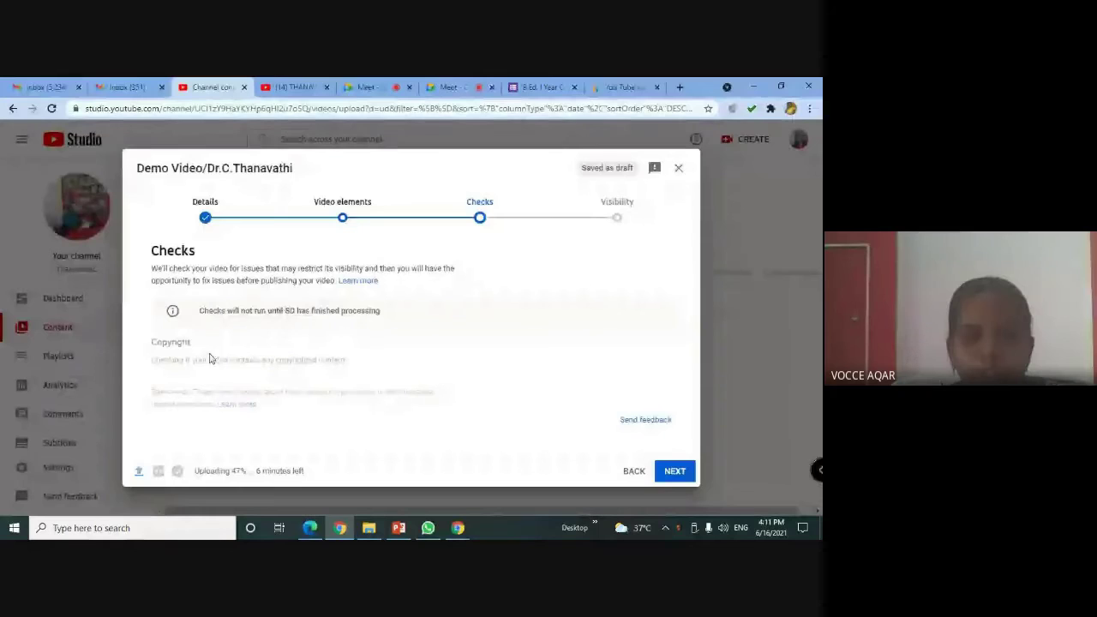
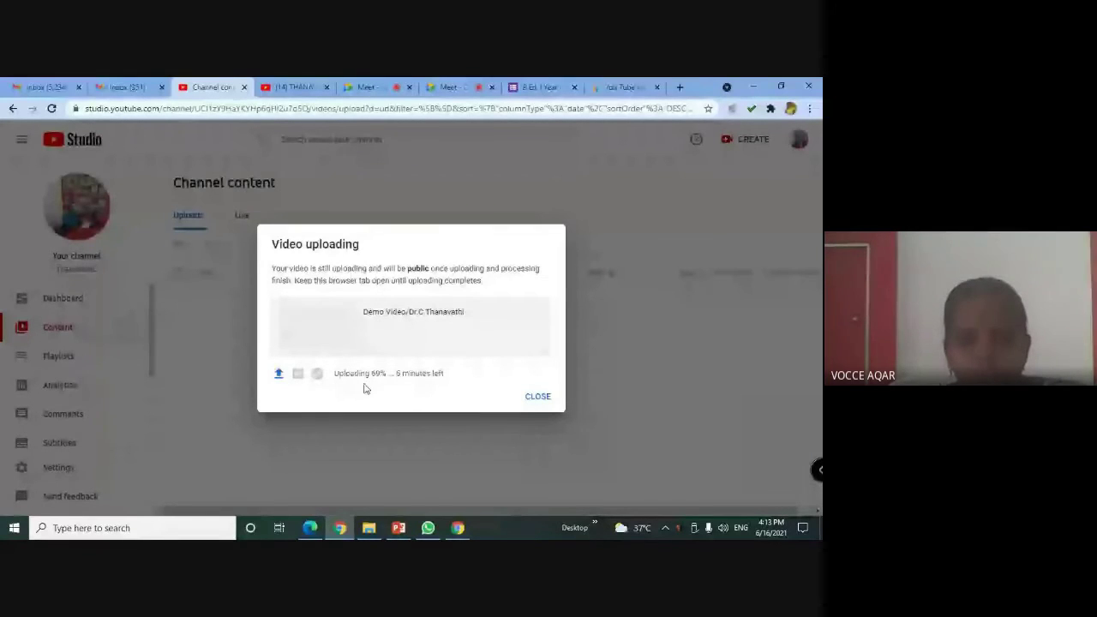
Step: Switch to the established channel with the banner image and look over its home page, featured video and uploads
mouse_move(298, 376)
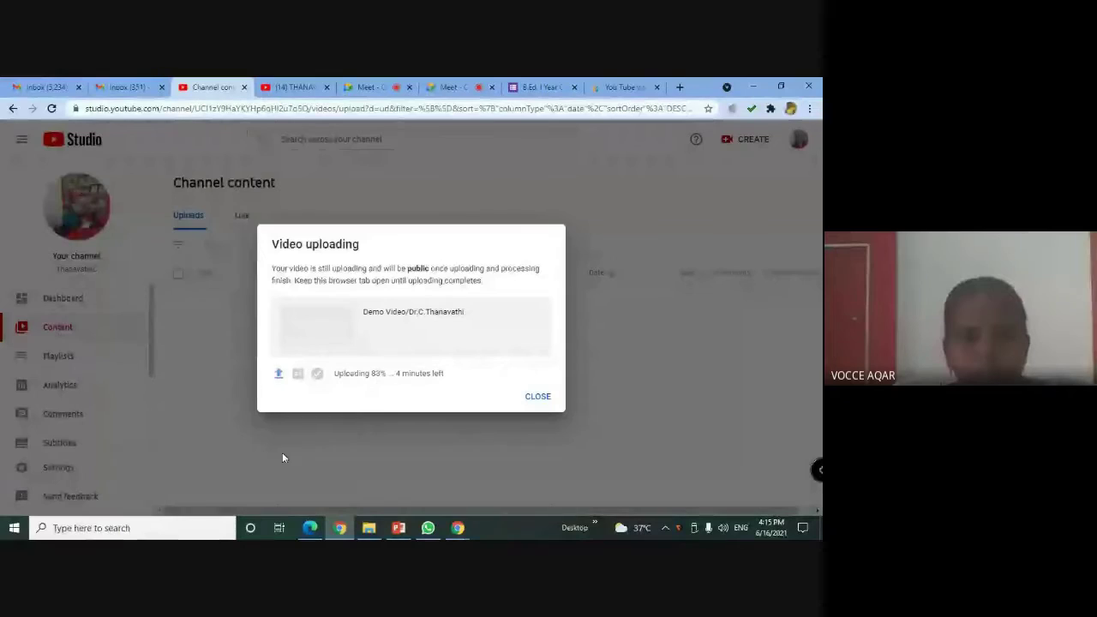
click(294, 86)
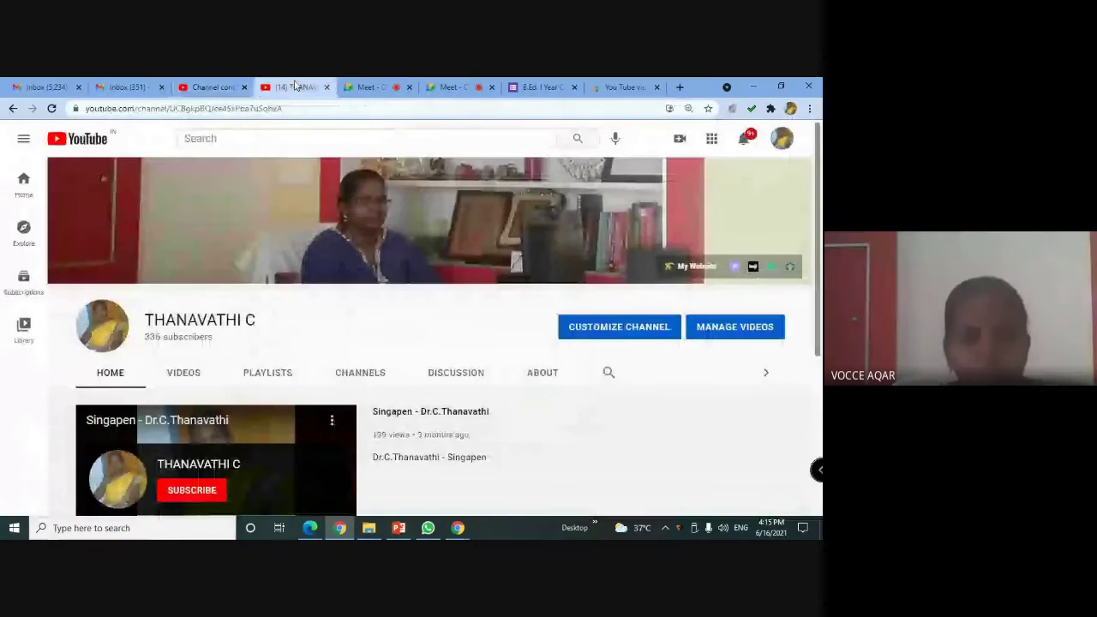
scroll(390, 394, down, 1)
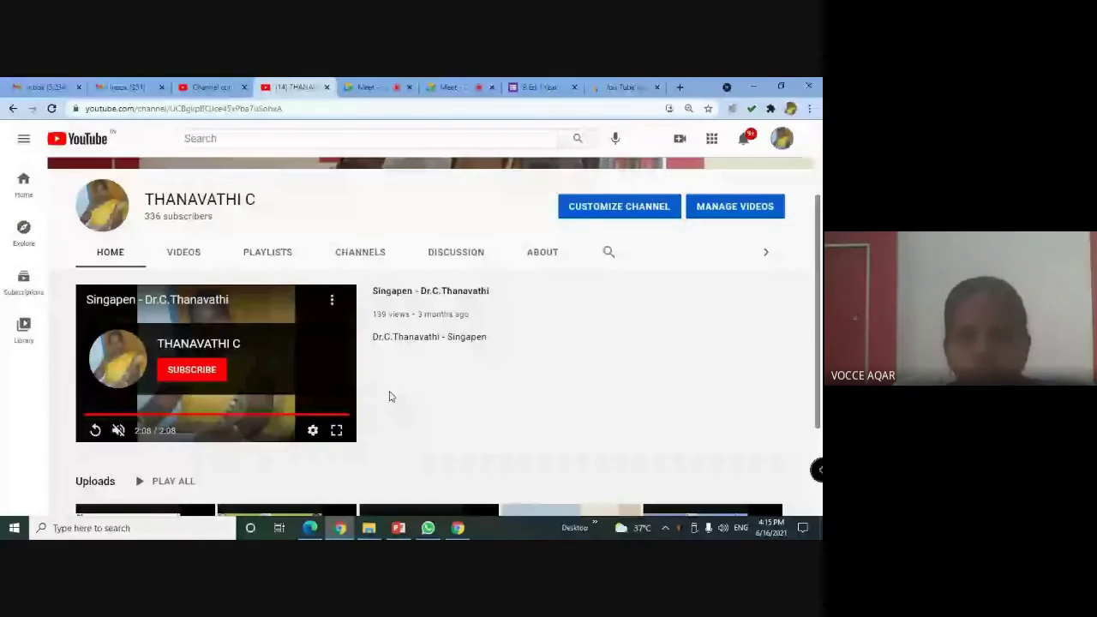
scroll(230, 271, up, 1)
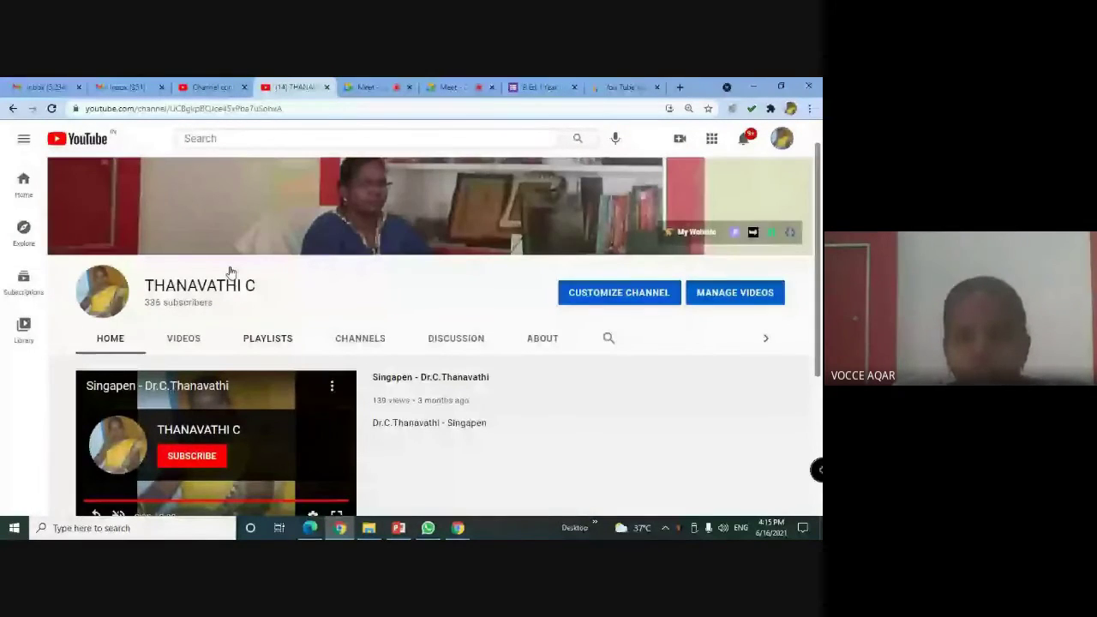
scroll(229, 271, up, 1)
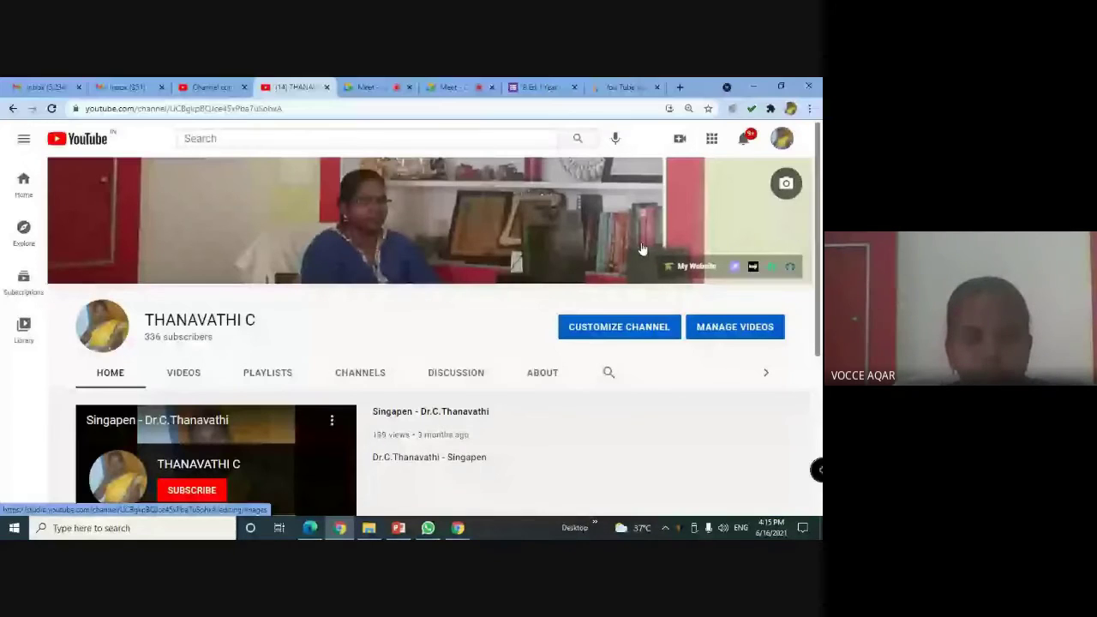
scroll(151, 300, down, 2)
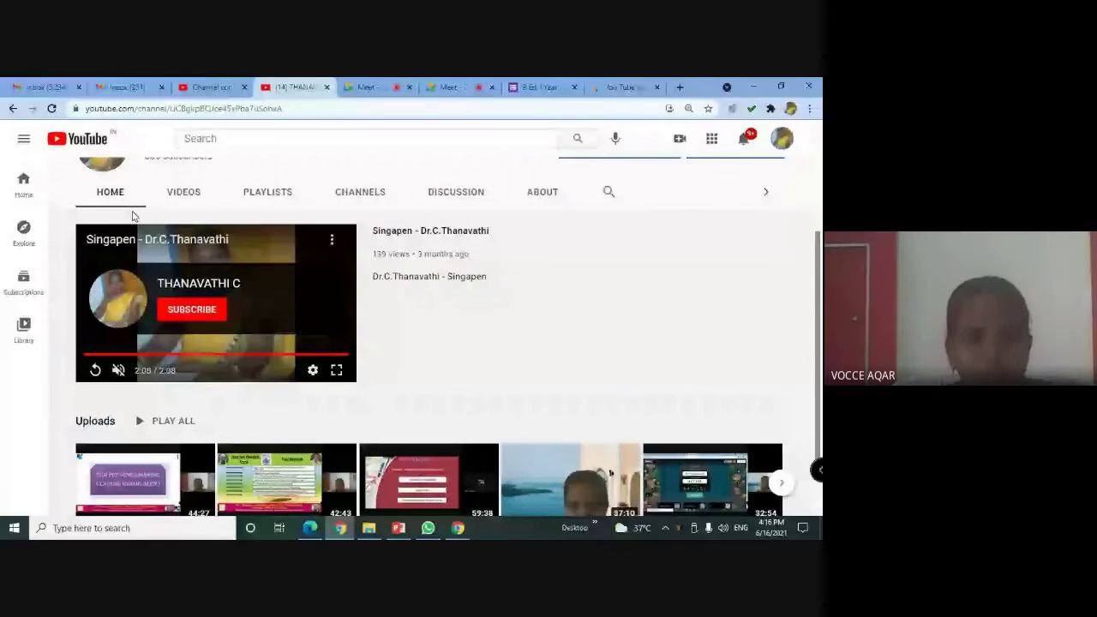
Step: Look through the established channel's uploaded videos and its created playlists
click(183, 191)
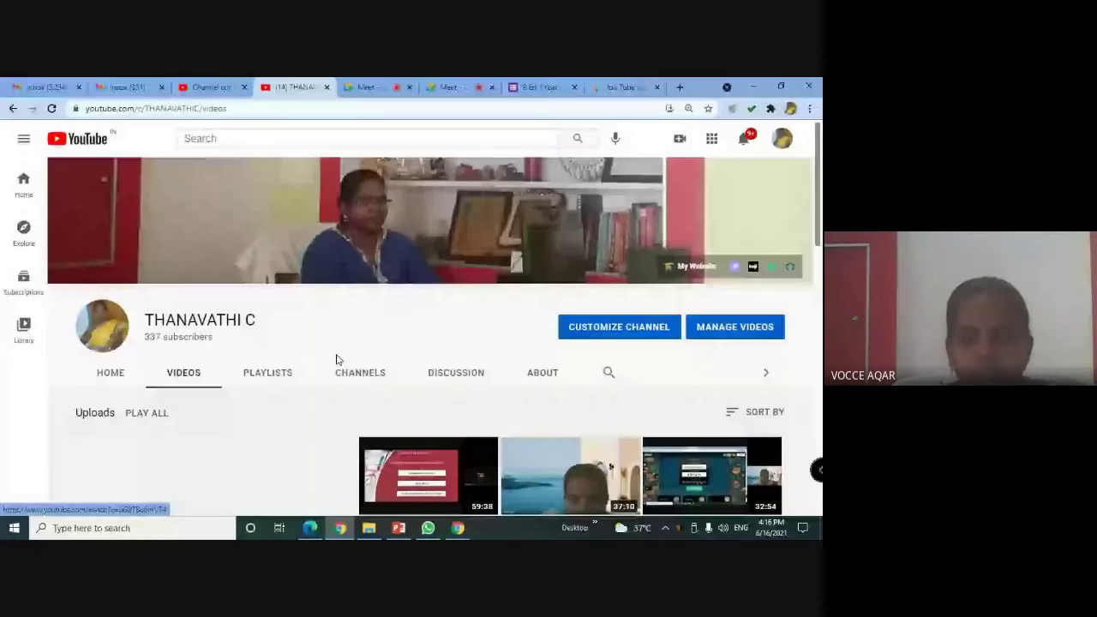
scroll(326, 373, down, 4)
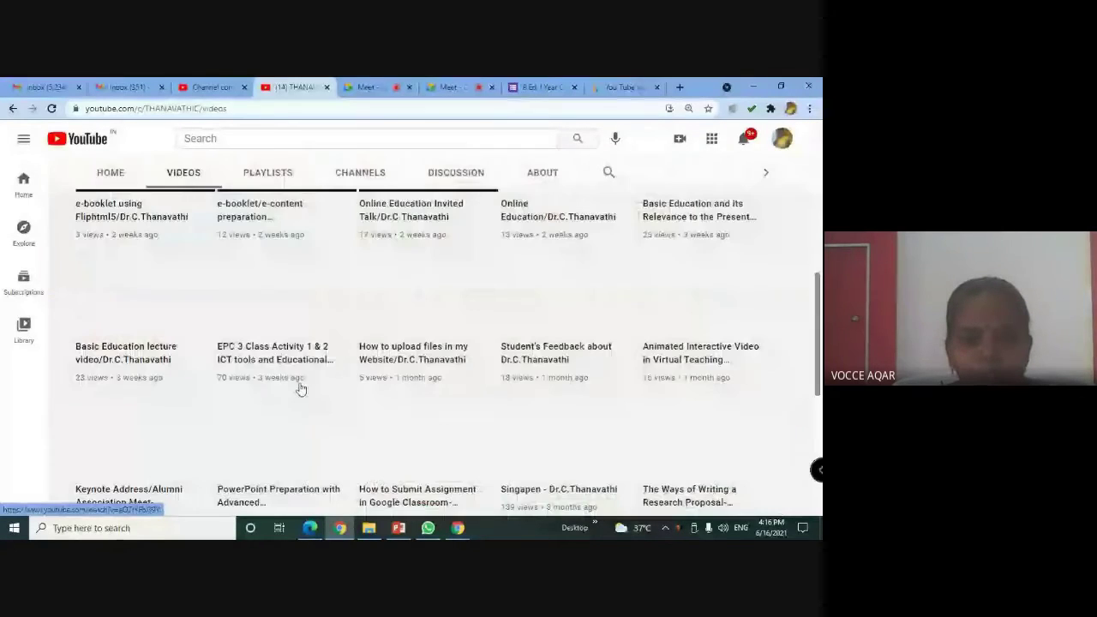
scroll(301, 384, up, 5)
click(284, 377)
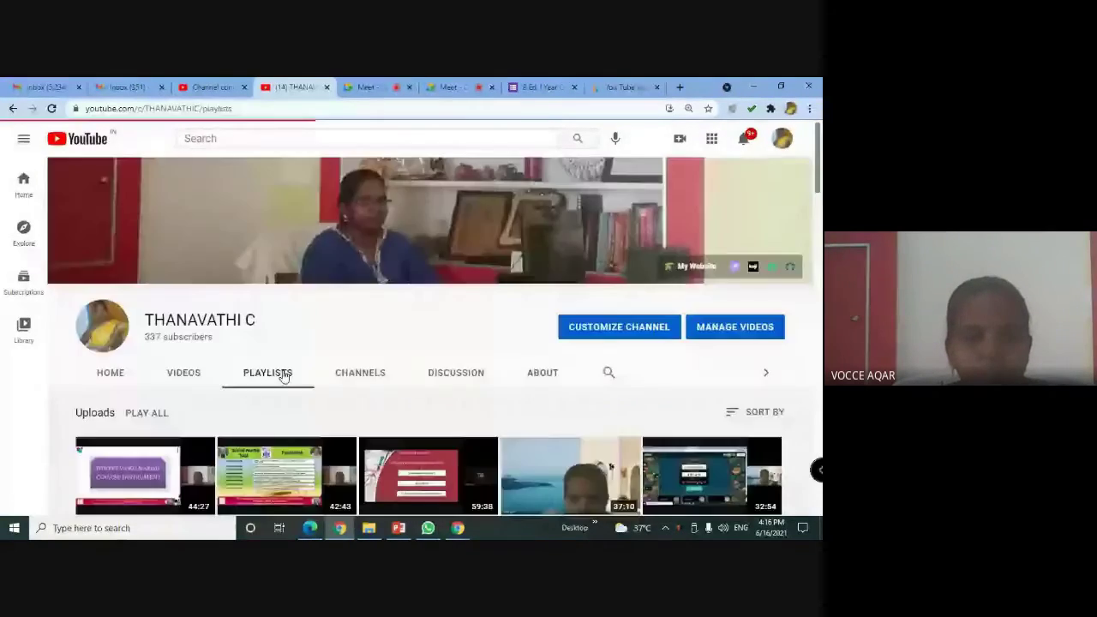
scroll(148, 408, down, 3)
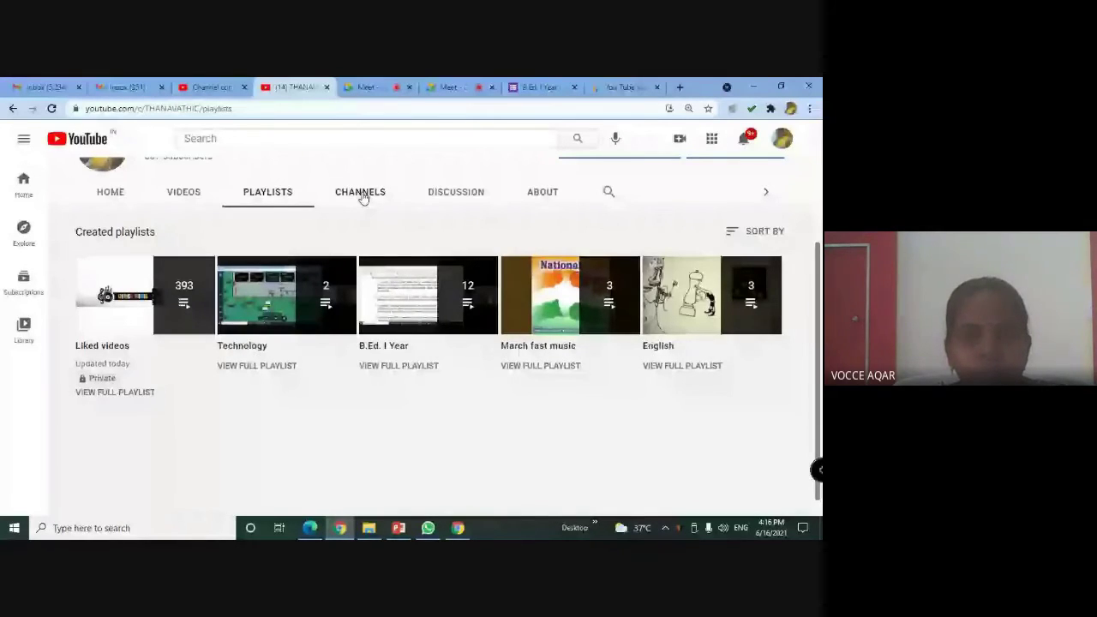
key(alt+Left)
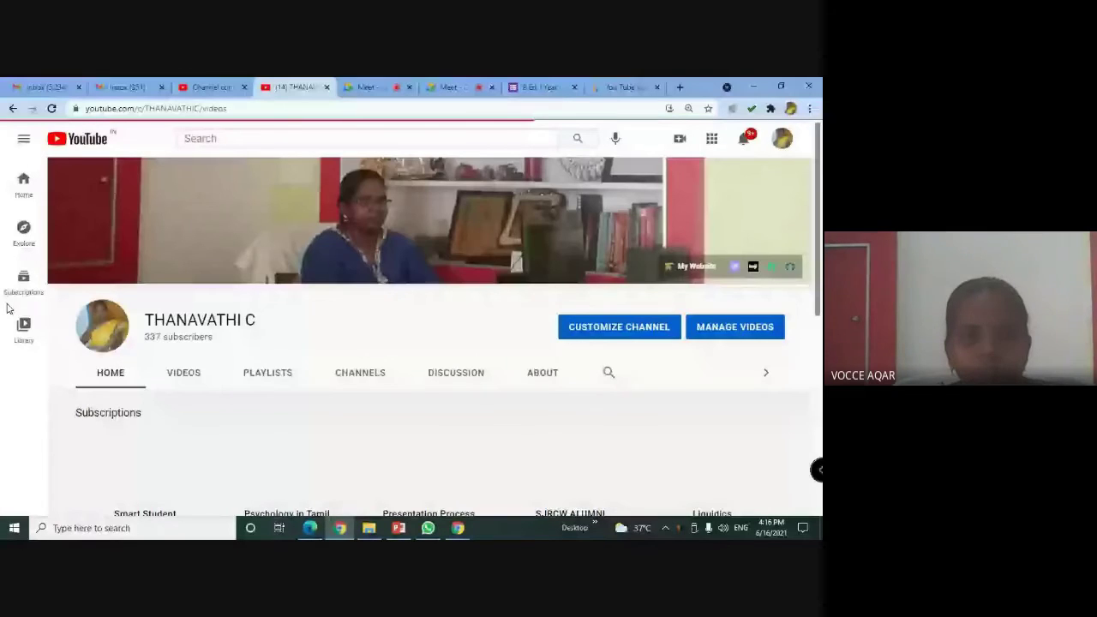
Step: Check the demo video's upload progress and look over the established channel's subscriptions and discussion page
click(210, 87)
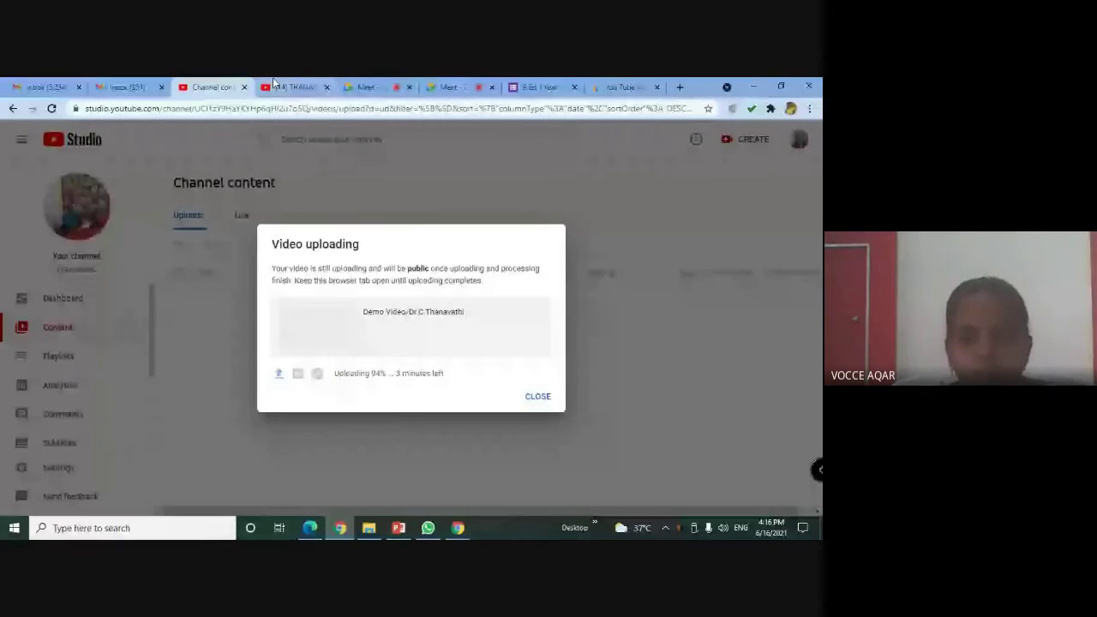
click(275, 83)
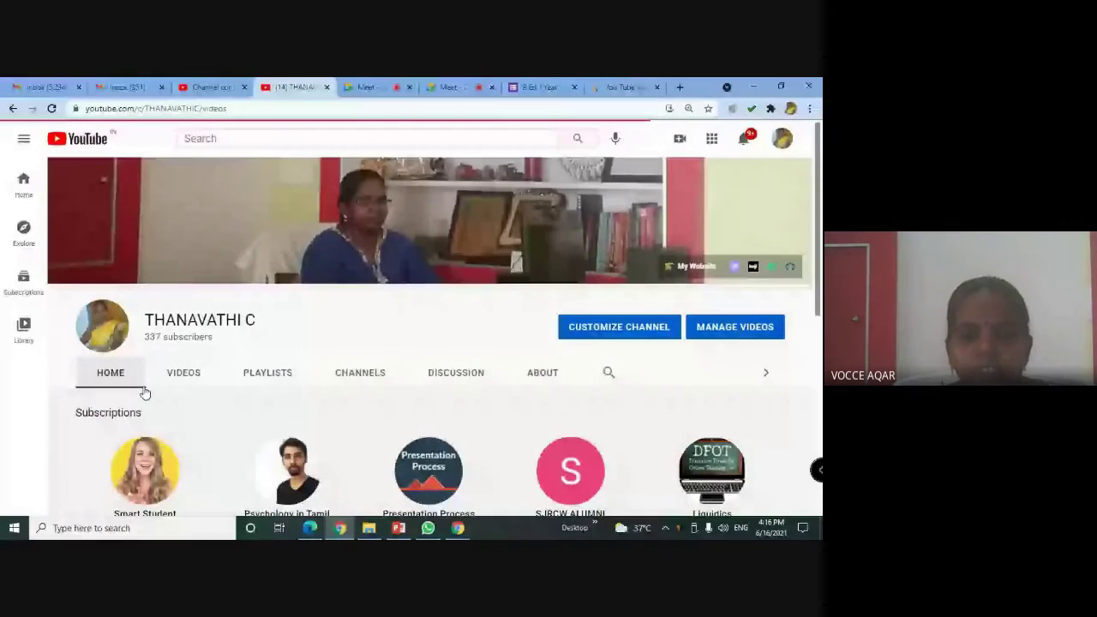
click(358, 375)
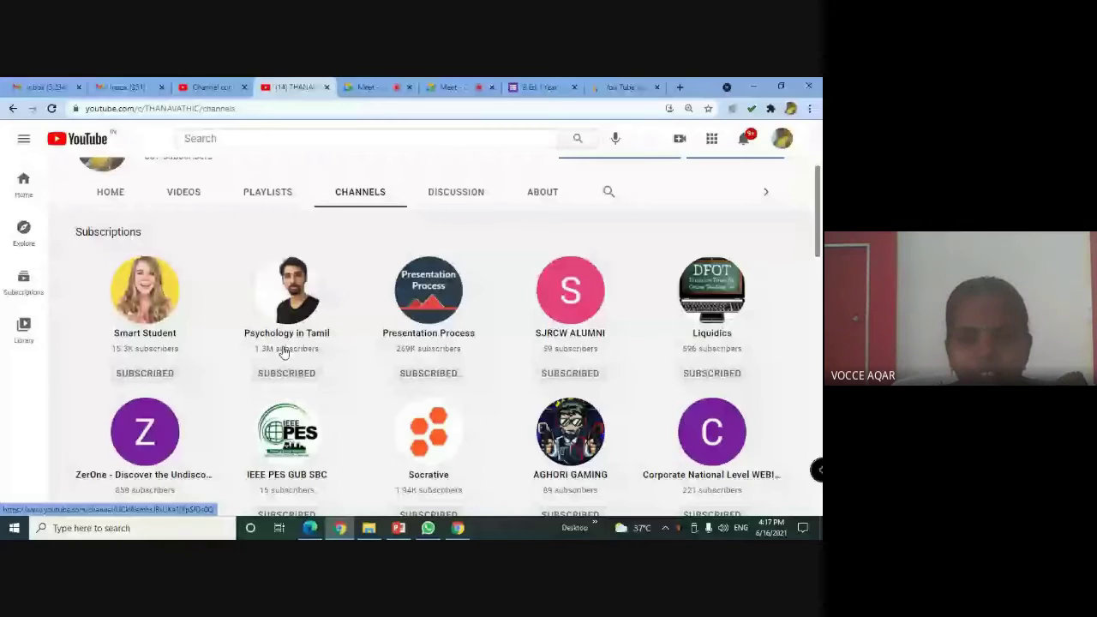
scroll(236, 357, down, 10)
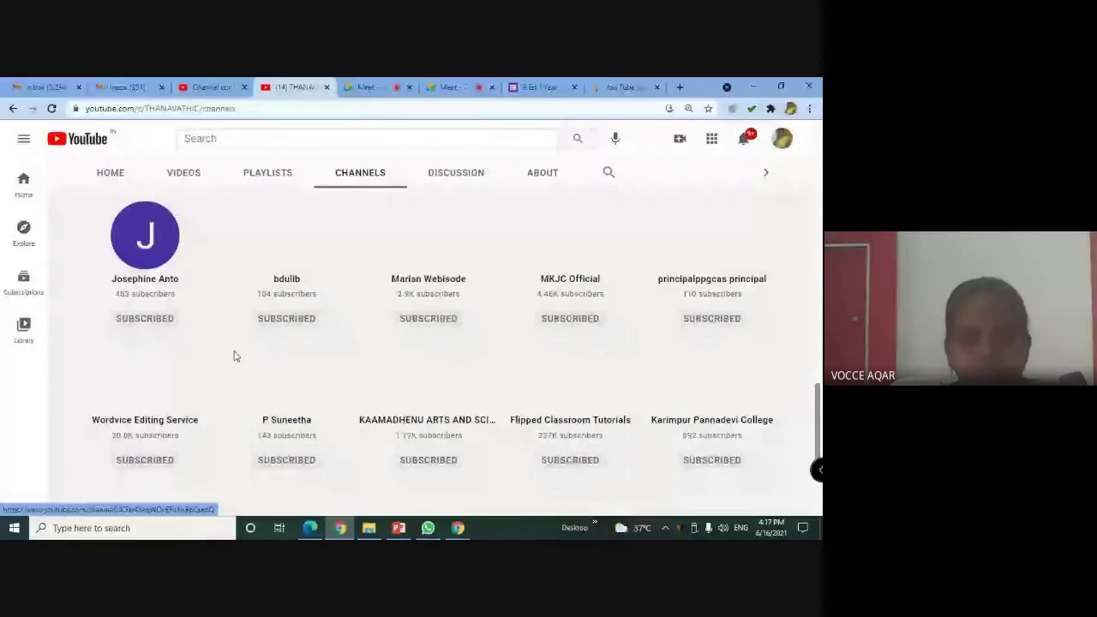
scroll(362, 381, up, 10)
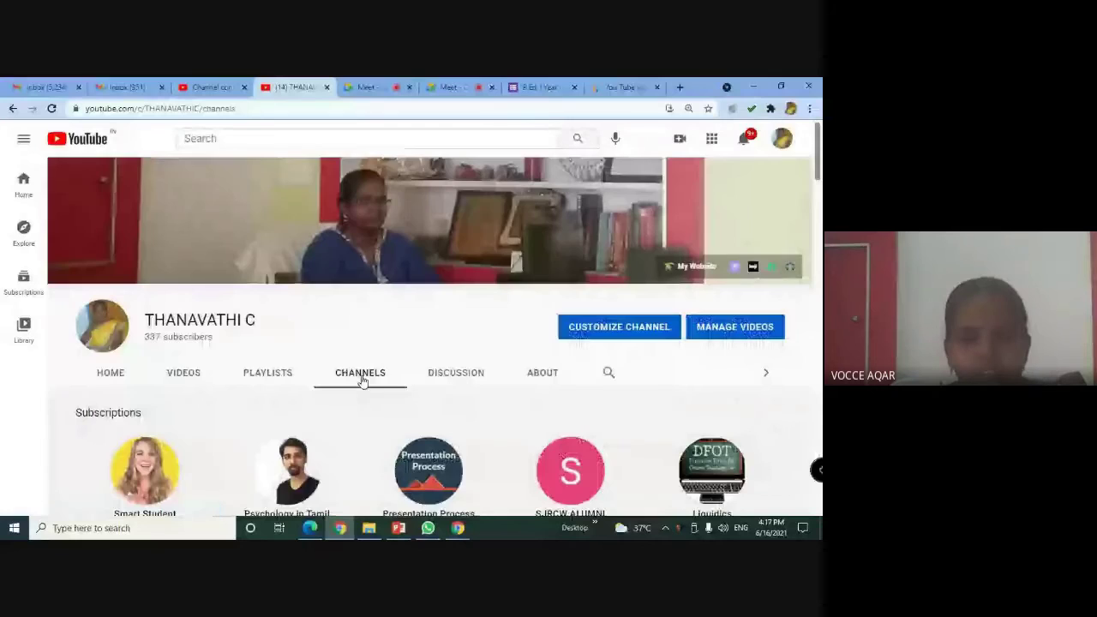
click(457, 377)
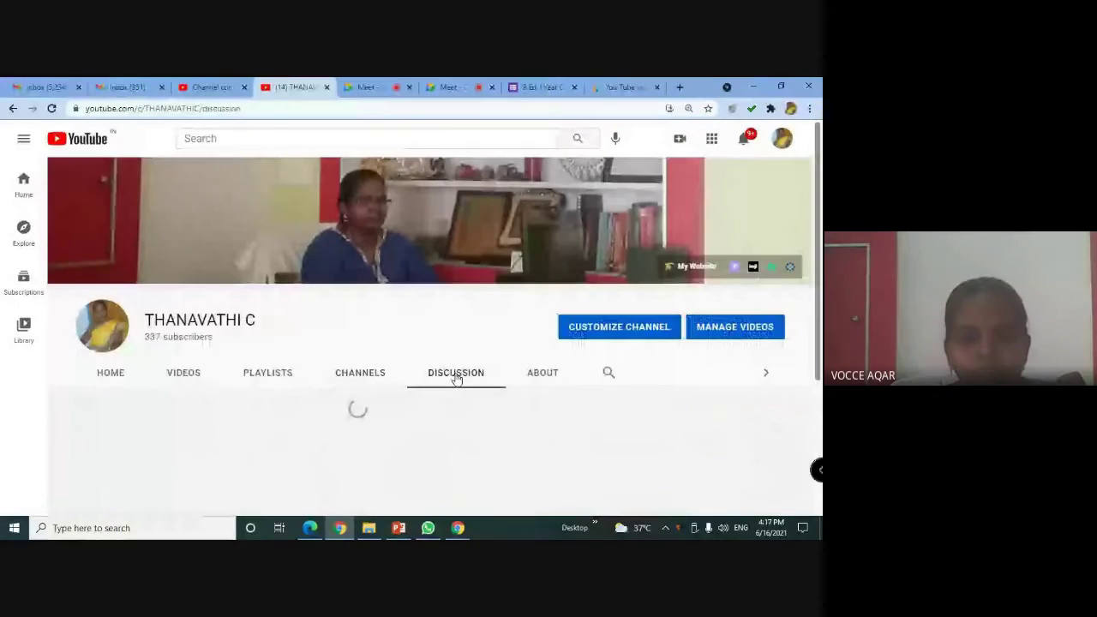
scroll(457, 378, down, 2)
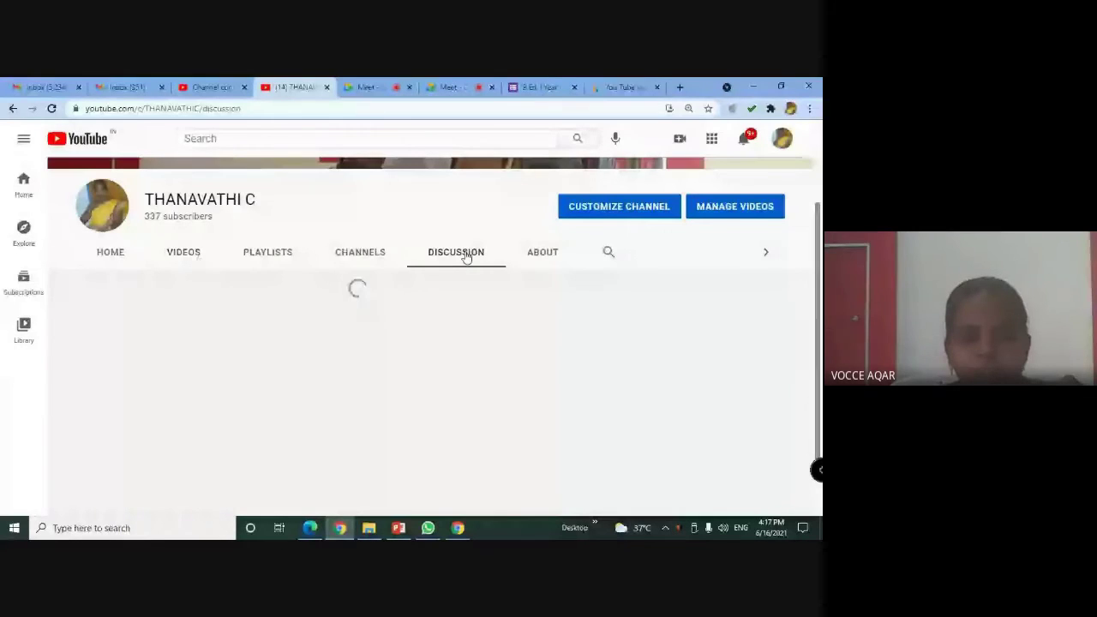
Step: Review the established channel's About page, highlighting its description and checking the contact details and links
click(540, 257)
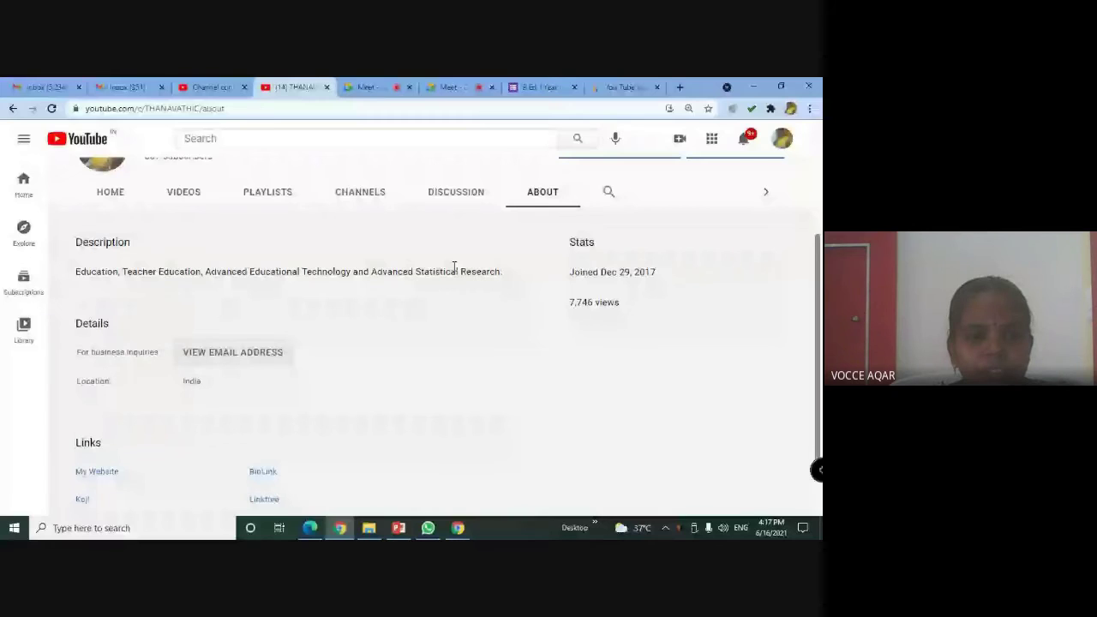
triple_click(455, 271)
scroll(228, 294, down, 1)
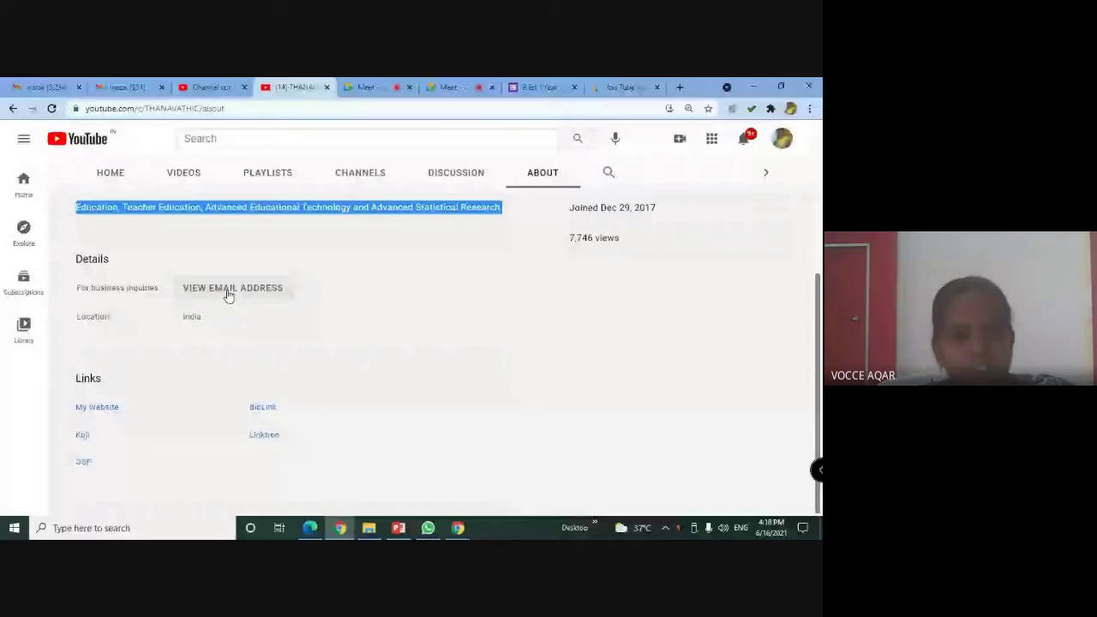
scroll(228, 294, up, 5)
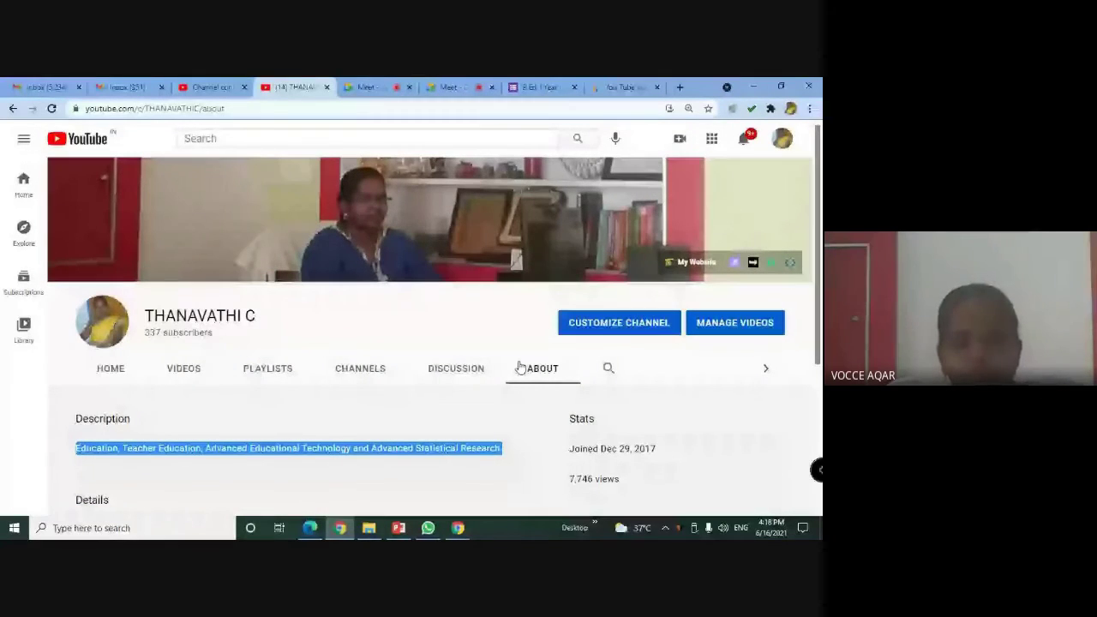
Step: Return to the demo video's upload, close its processing dialog and dismiss both introductory tips on the content page
click(214, 85)
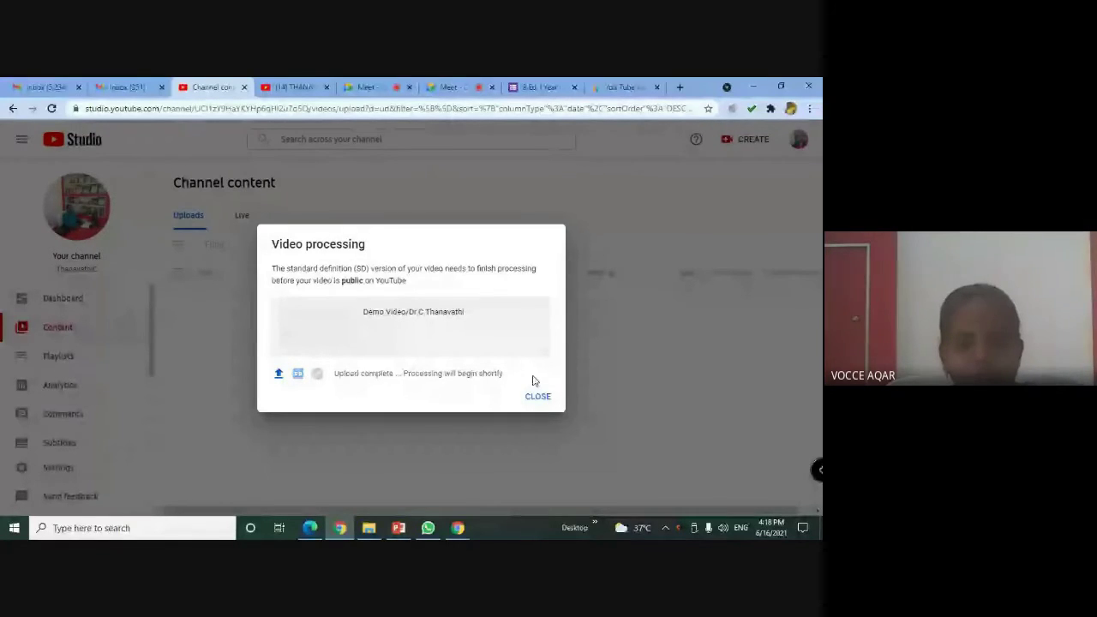
mouse_move(299, 383)
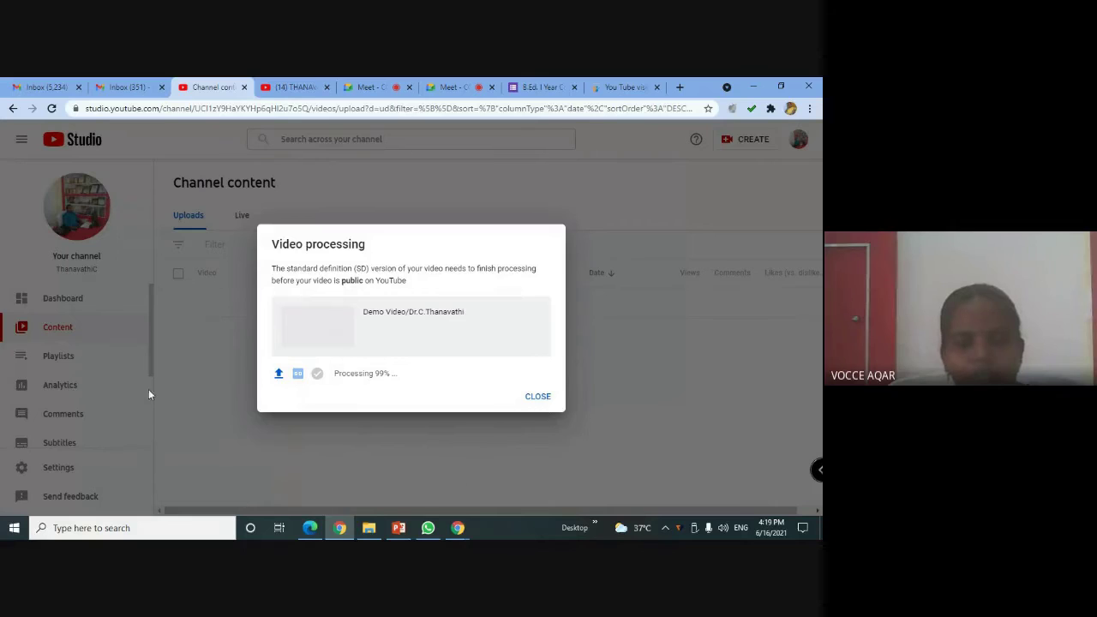
click(545, 397)
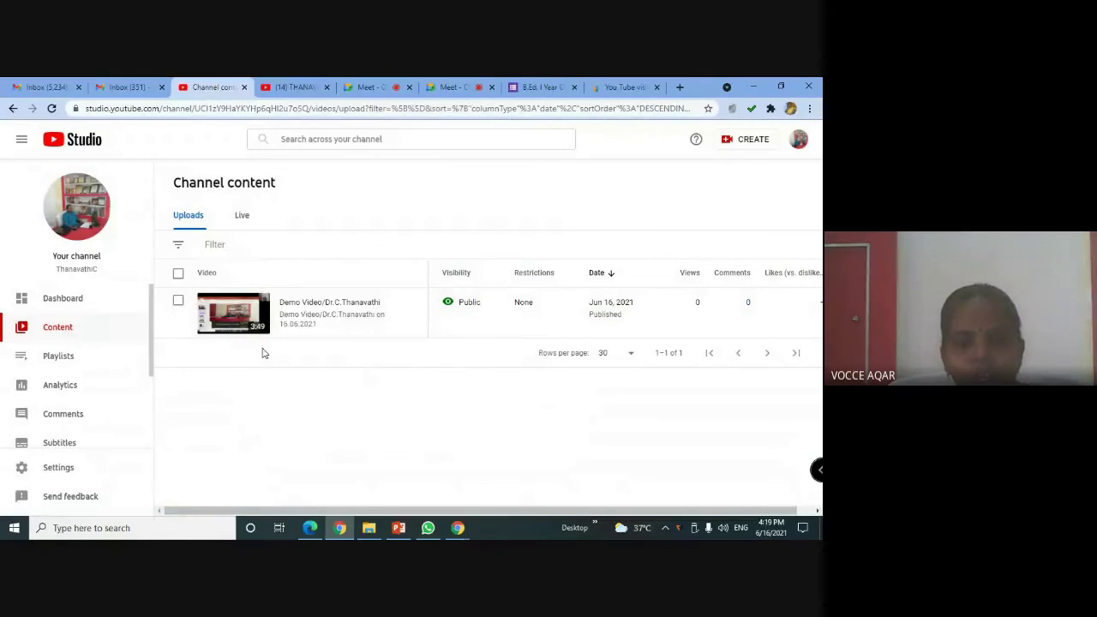
mouse_move(337, 319)
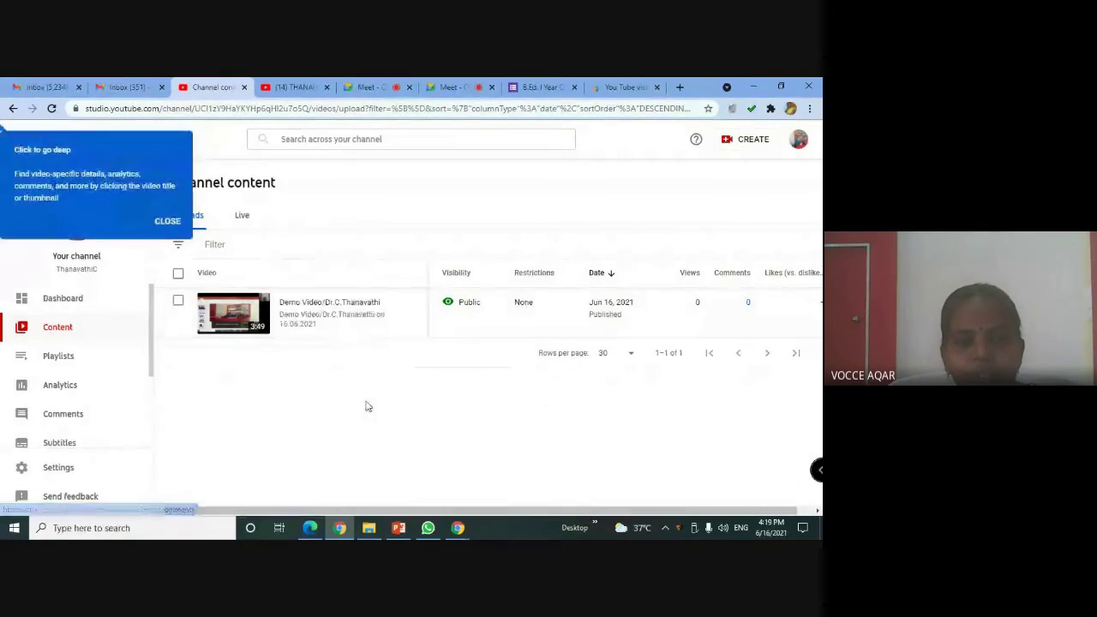
click(163, 221)
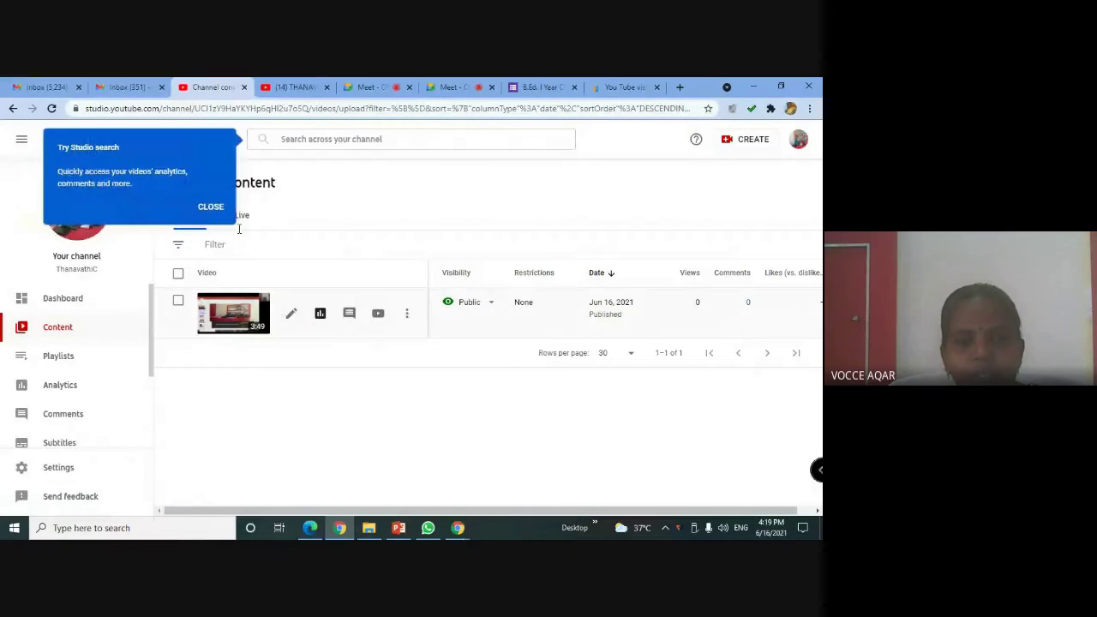
click(209, 207)
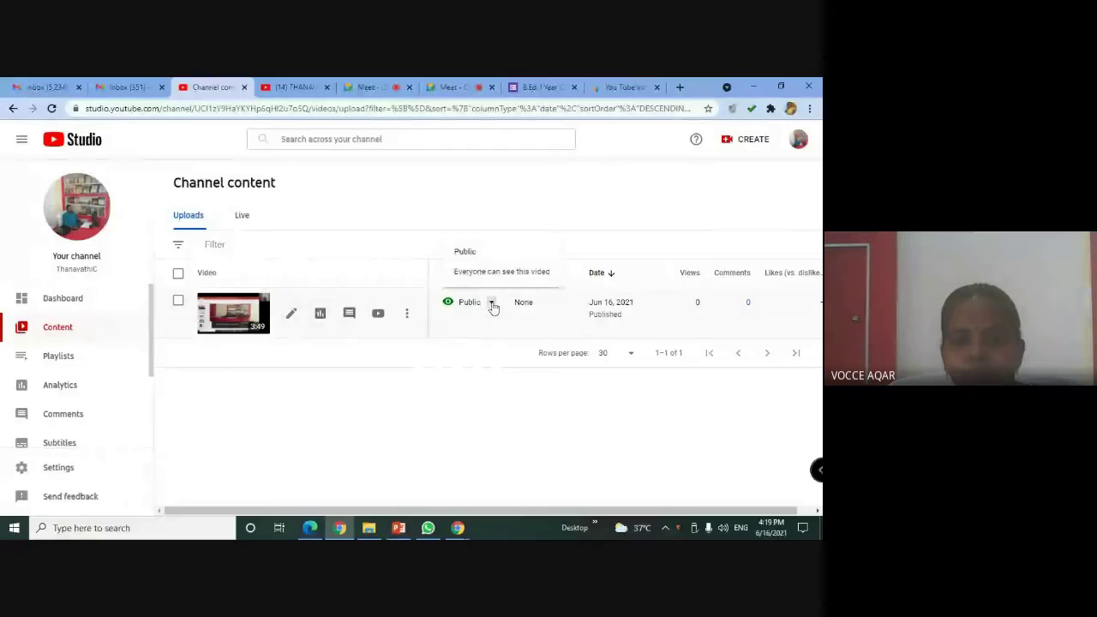
Step: Review the demo video's visibility options and statistics in the content list and its performance on the channel dashboard
click(489, 305)
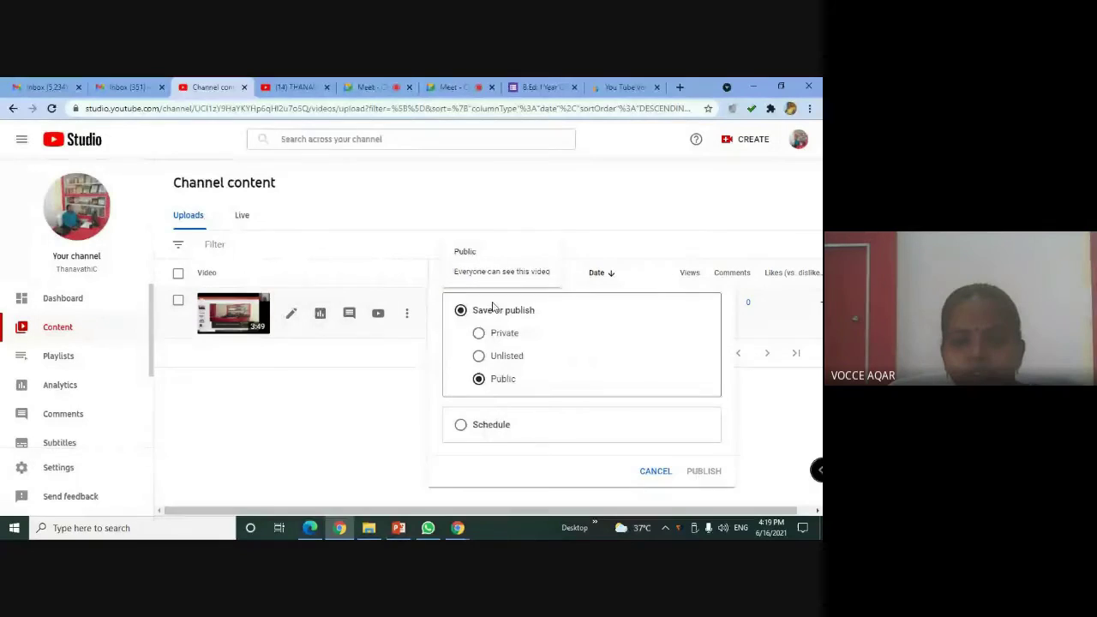
click(409, 387)
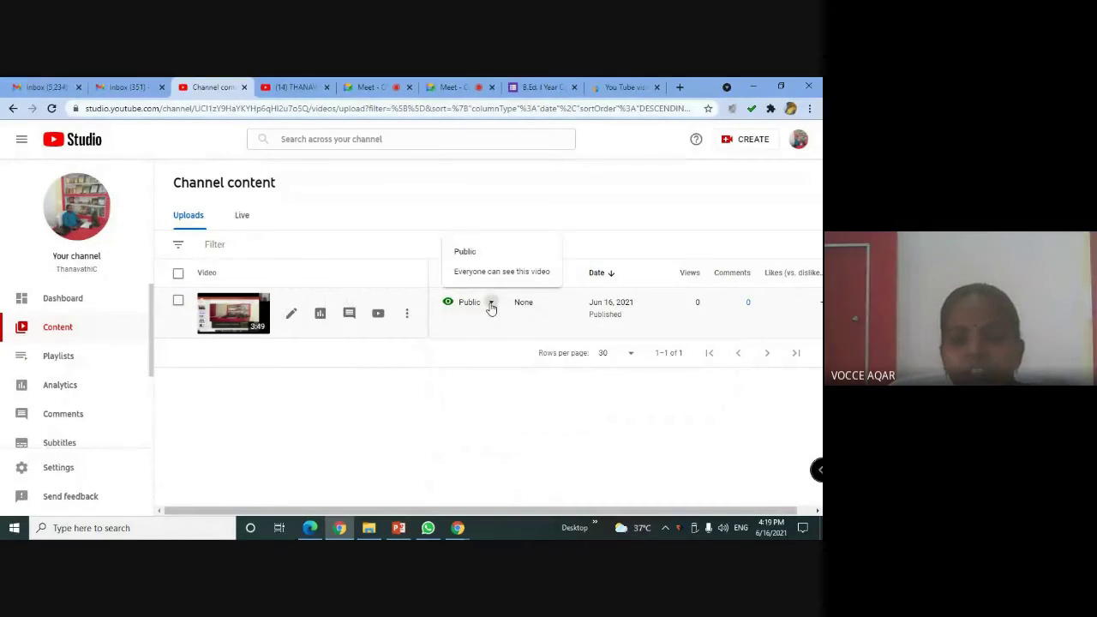
click(489, 307)
click(386, 403)
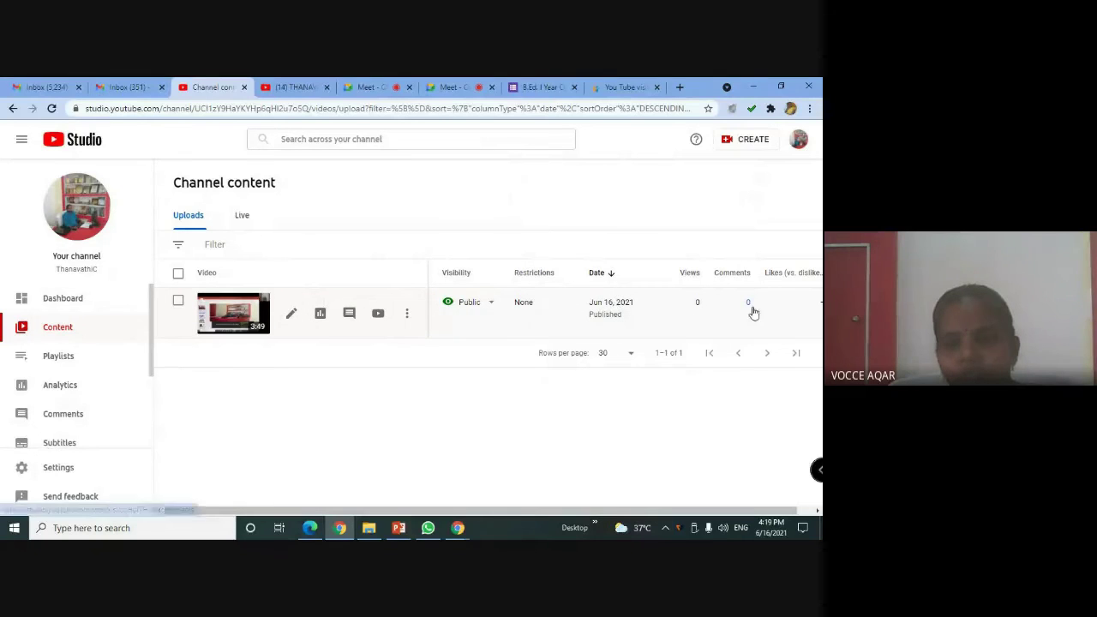
drag(391, 511, 406, 511)
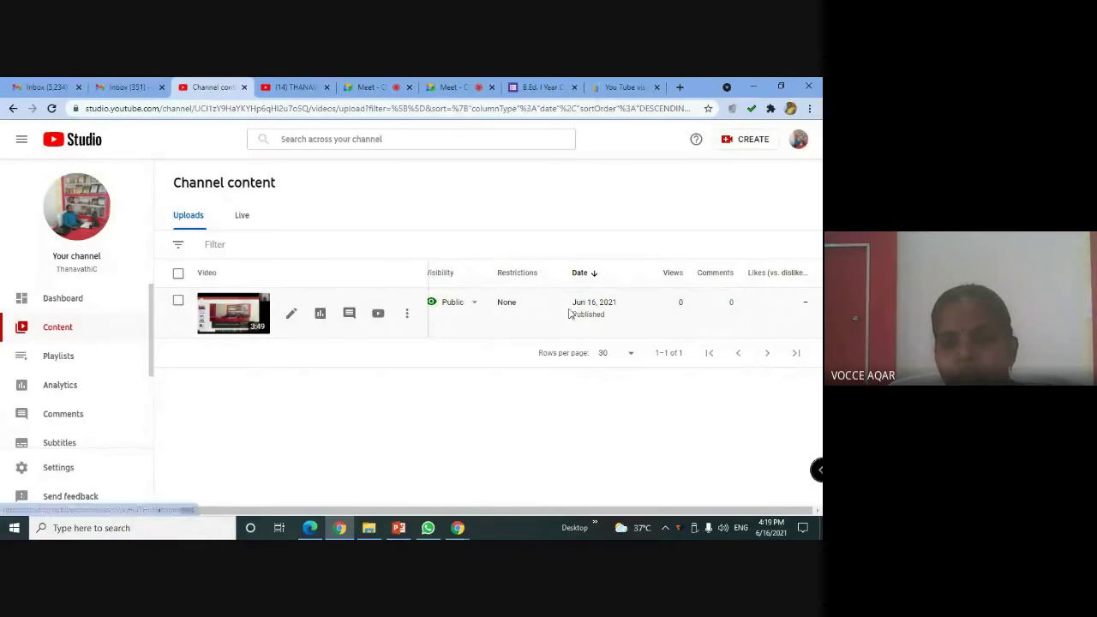
mouse_move(792, 304)
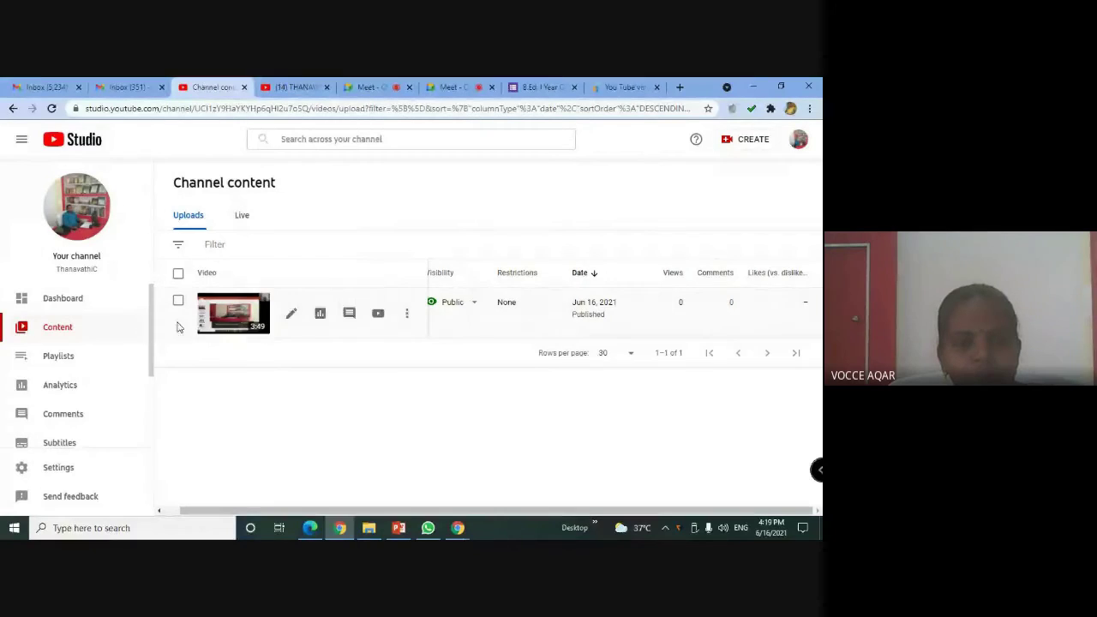
click(68, 300)
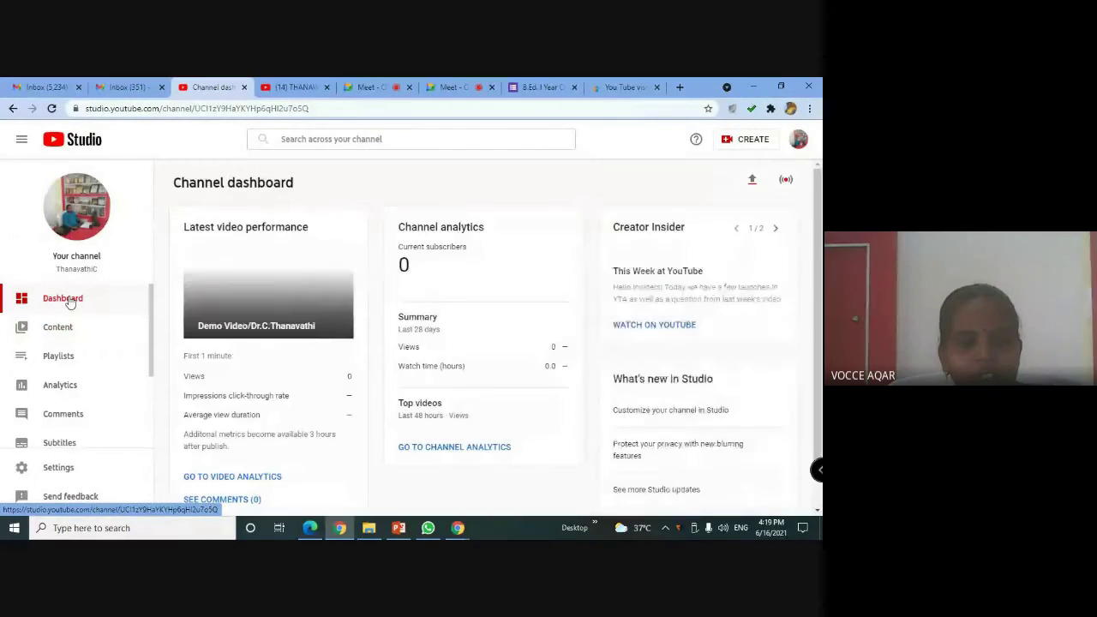
click(798, 142)
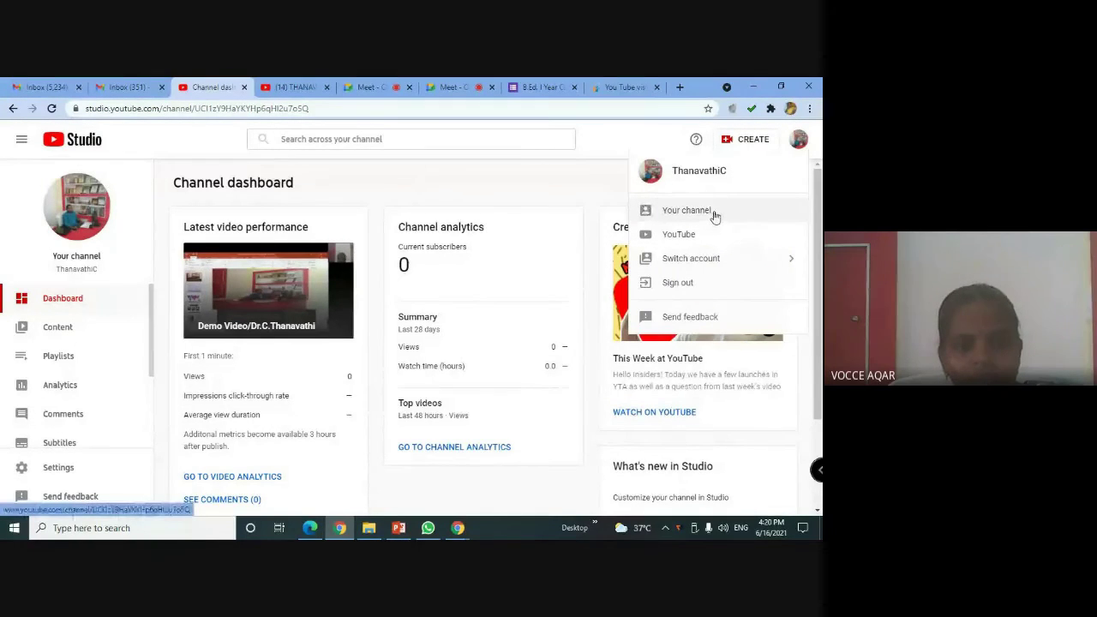
Step: Open the Facebook Account Creation video from the established channel's uploads, check its like and share options, and return to the uploads
click(289, 86)
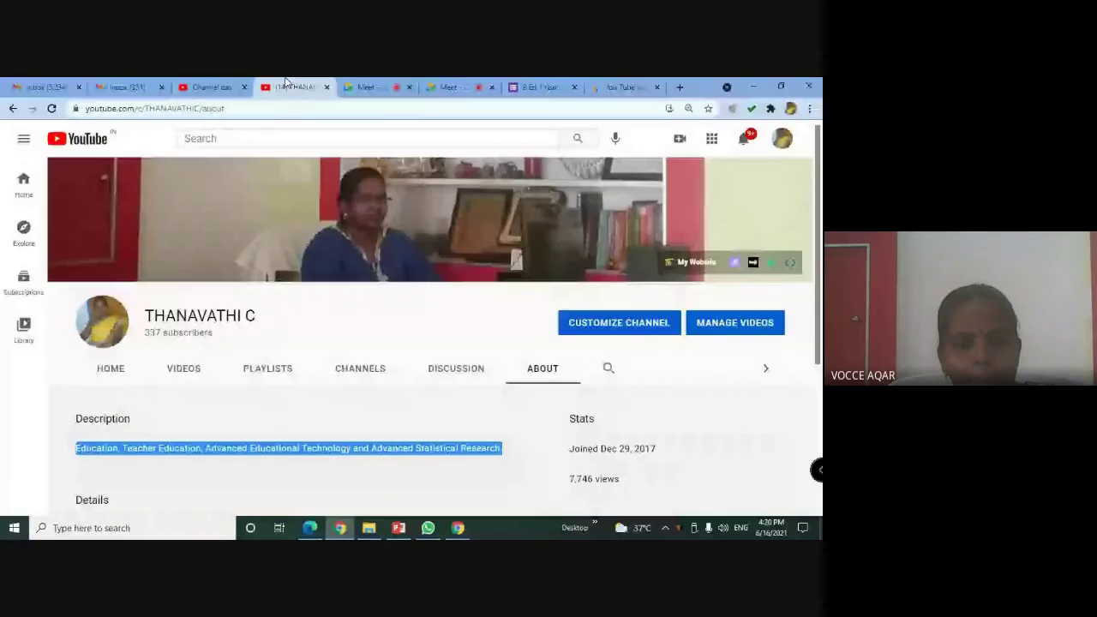
click(185, 372)
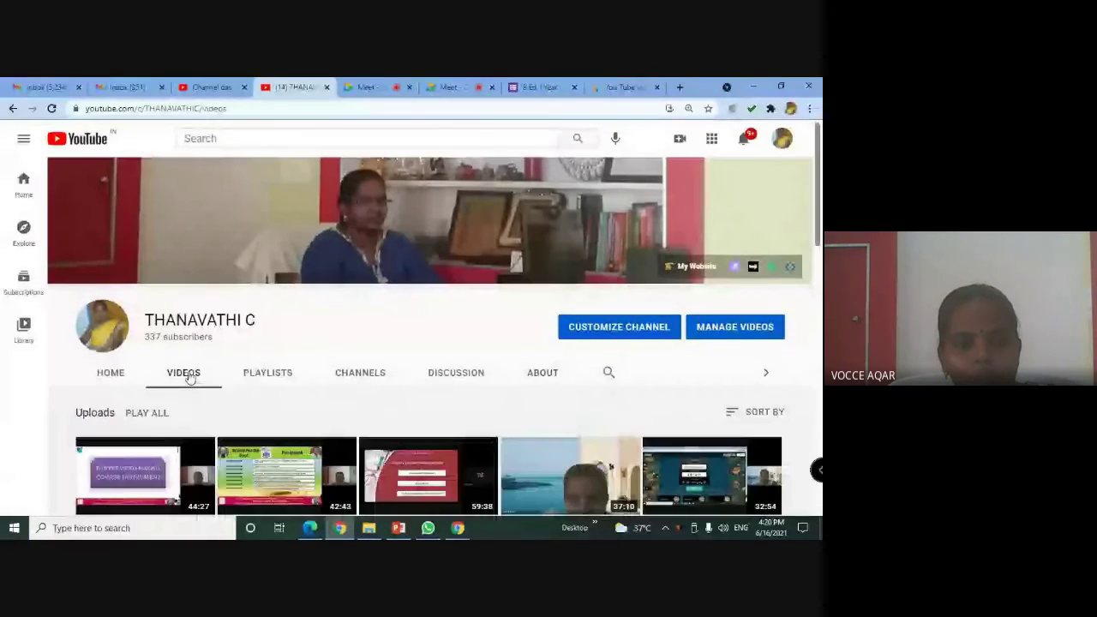
scroll(190, 378, down, 5)
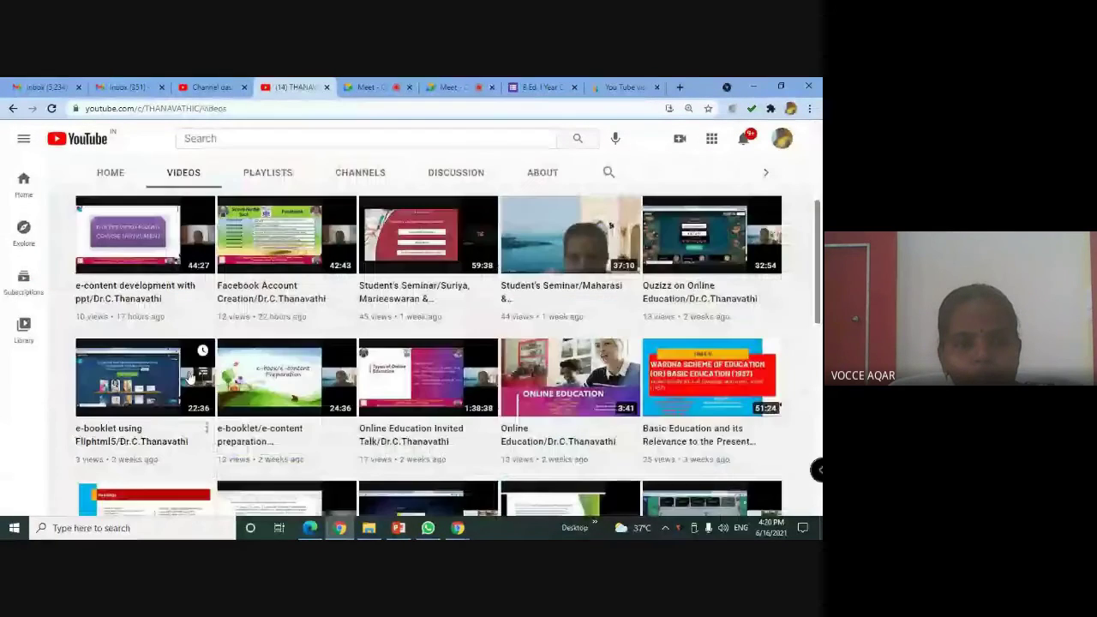
click(268, 257)
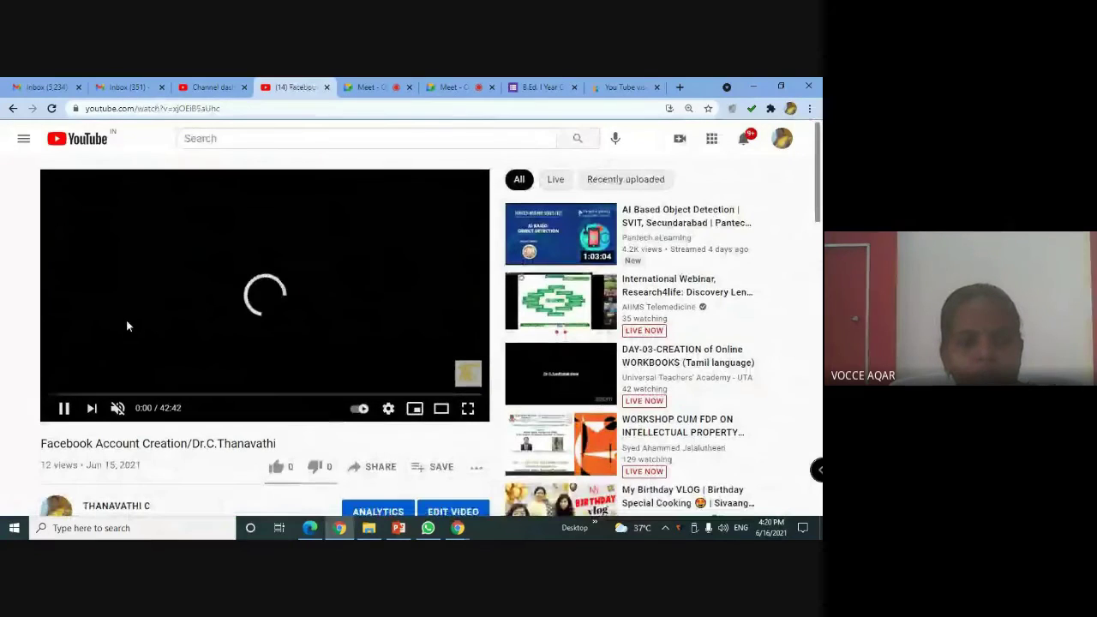
scroll(126, 326, down, 2)
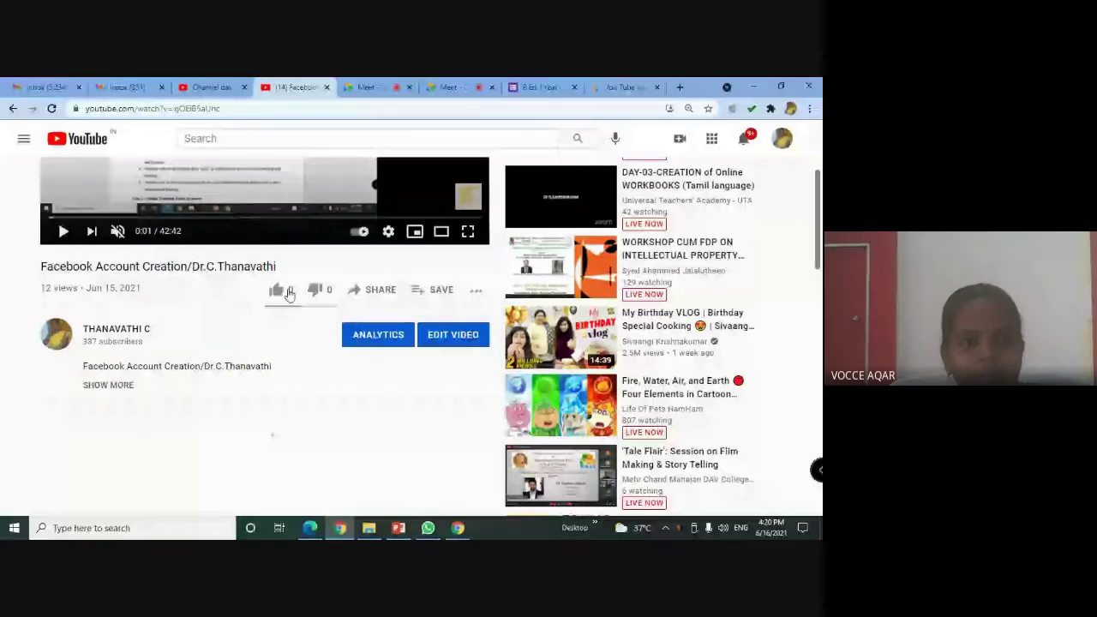
click(13, 109)
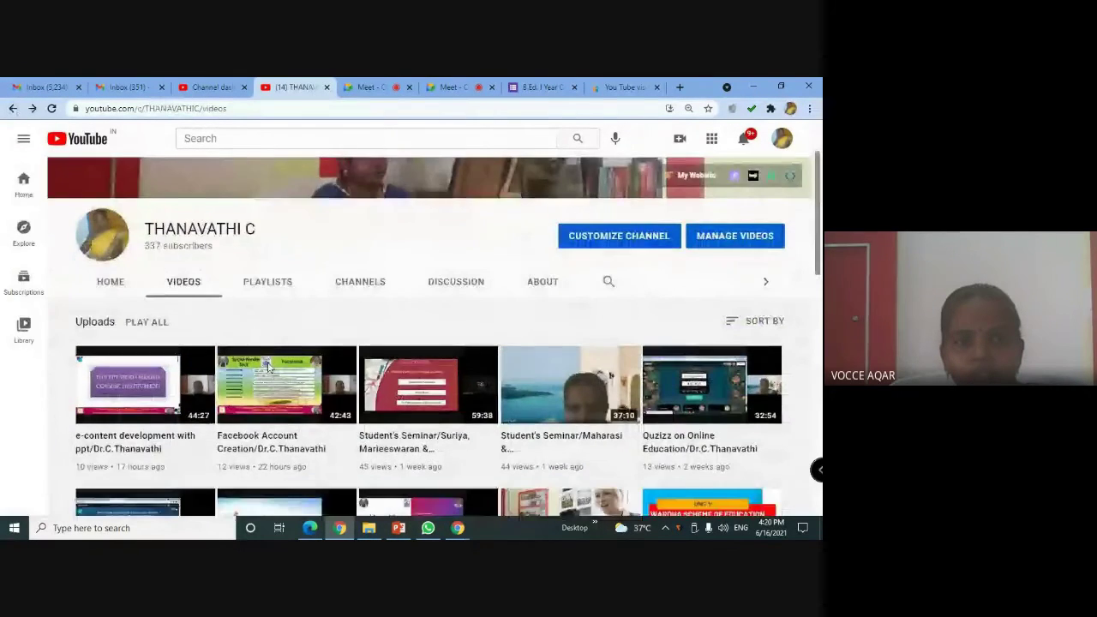
Step: Try to open the established channel's customization page, return to its uploads, and open the channel's home page
click(611, 207)
click(261, 86)
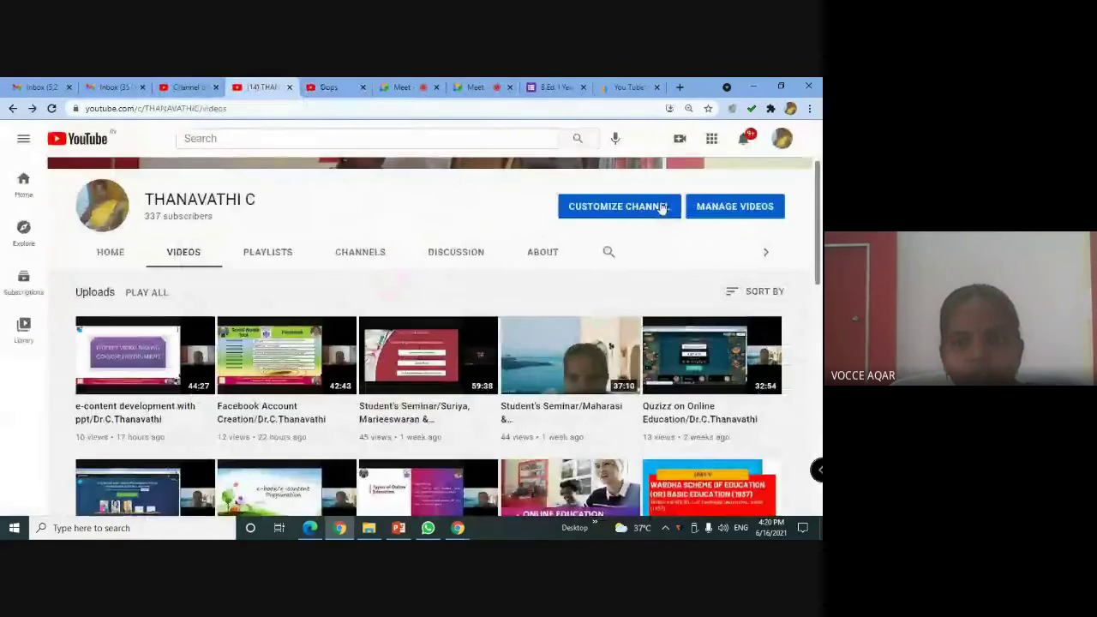
click(781, 140)
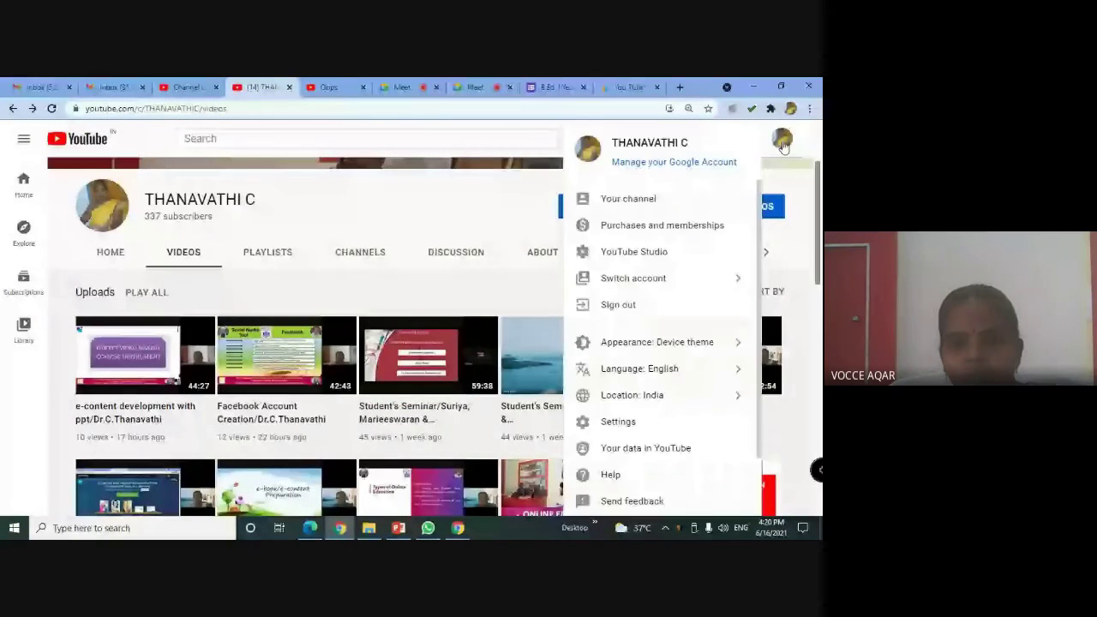
click(718, 201)
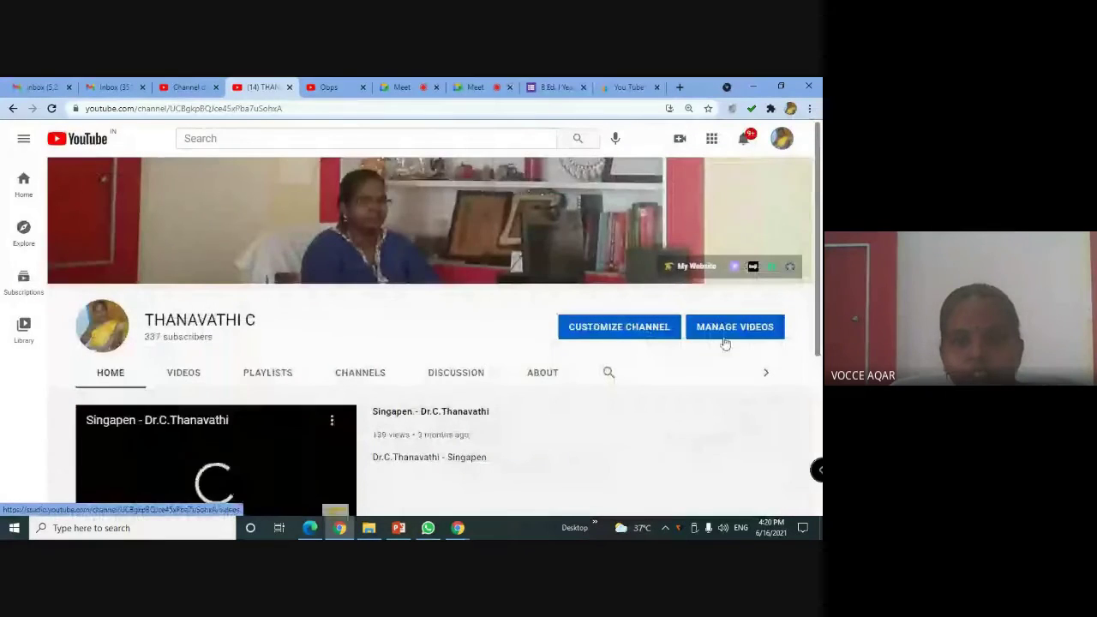
Step: Try repeatedly to open the established channel's video management page, returning to the channel's home page between attempts
click(725, 330)
click(232, 83)
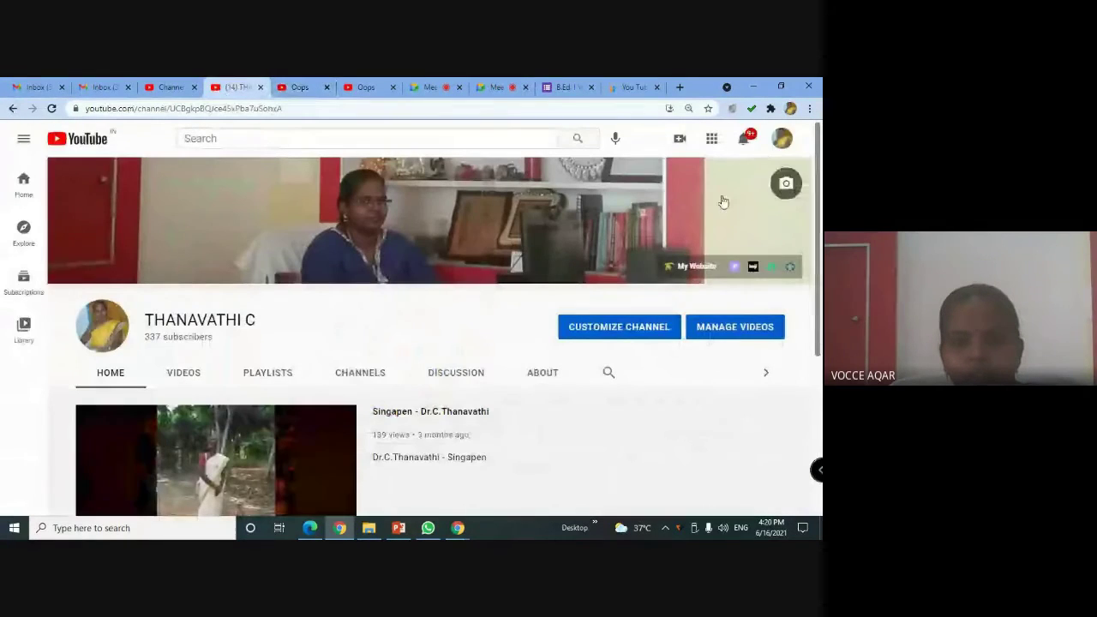
click(786, 143)
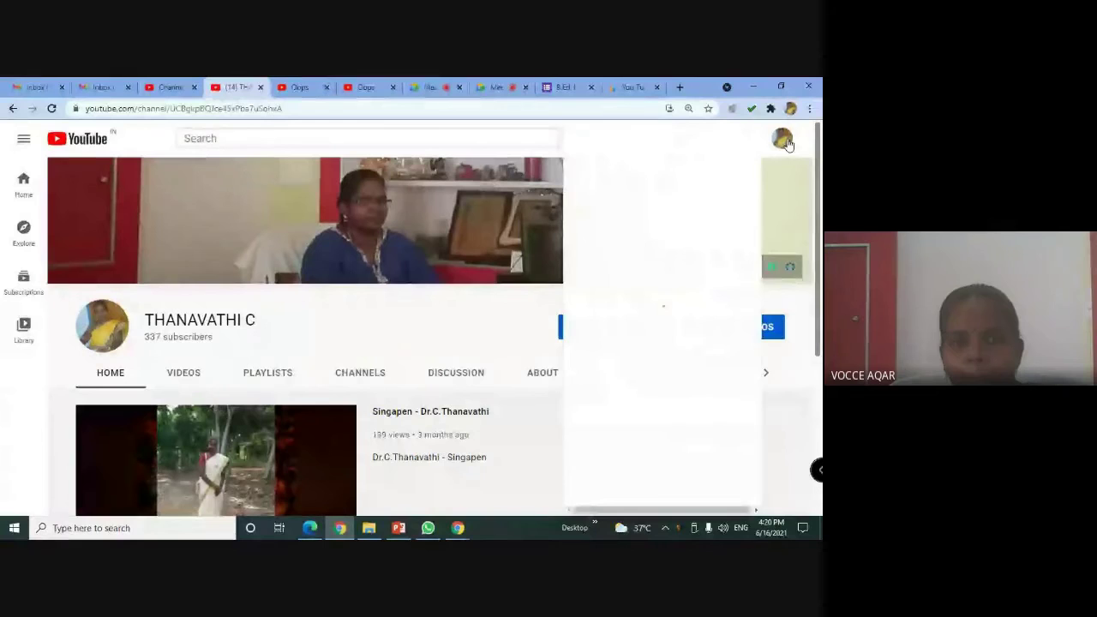
click(687, 203)
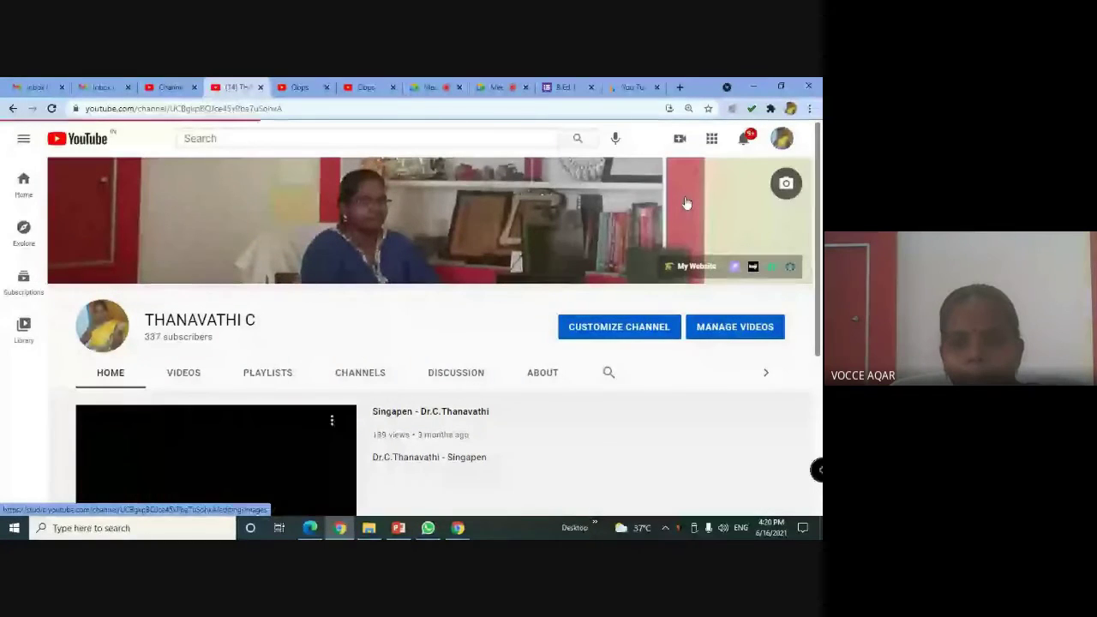
click(734, 327)
scroll(436, 277, down, 1)
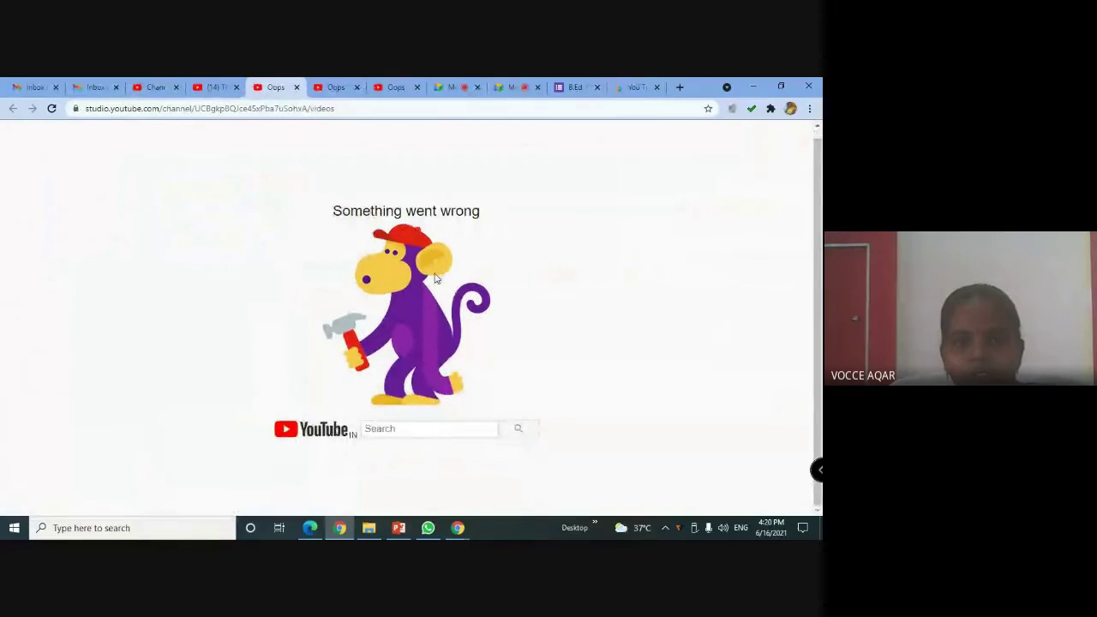
click(210, 86)
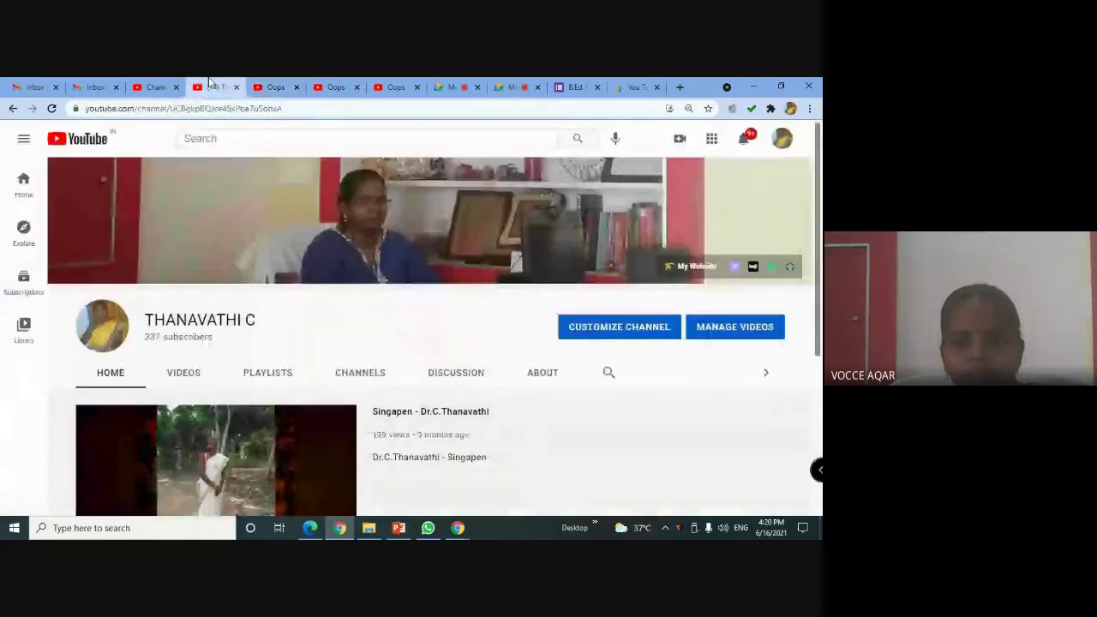
click(724, 329)
click(198, 85)
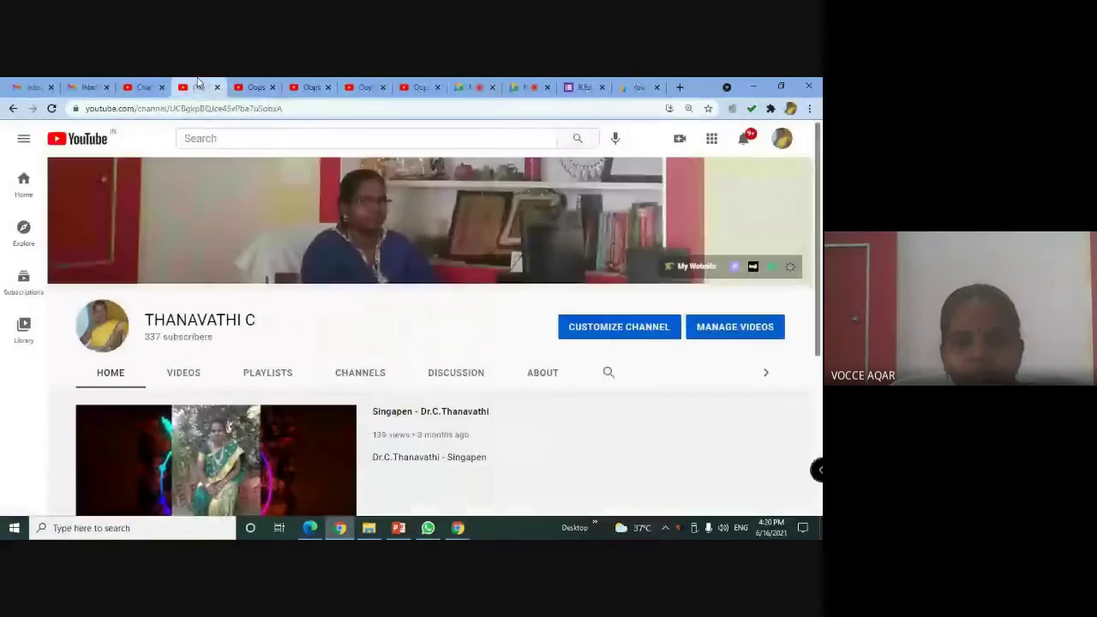
click(722, 331)
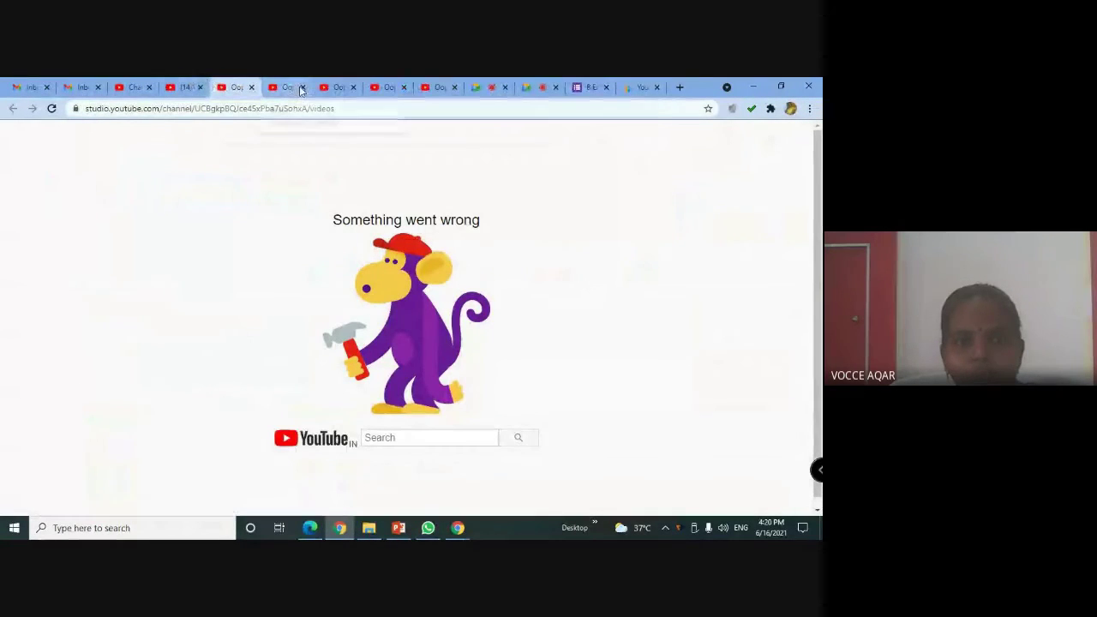
Step: Close the surplus YouTube Studio error pages beside the current one
click(302, 86)
click(302, 87)
click(302, 87)
click(301, 86)
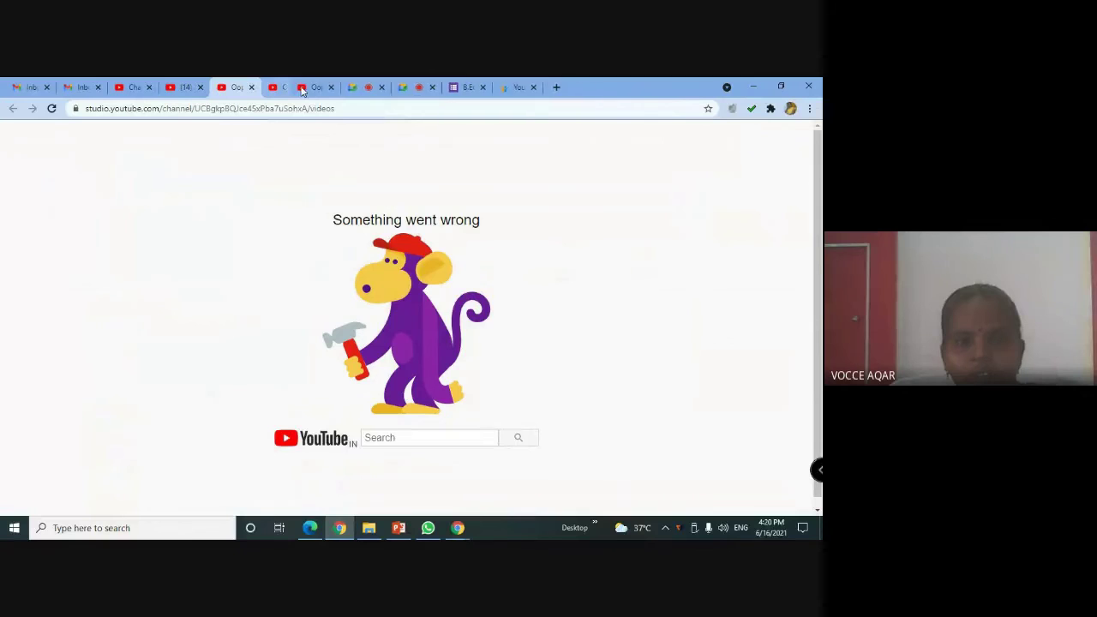